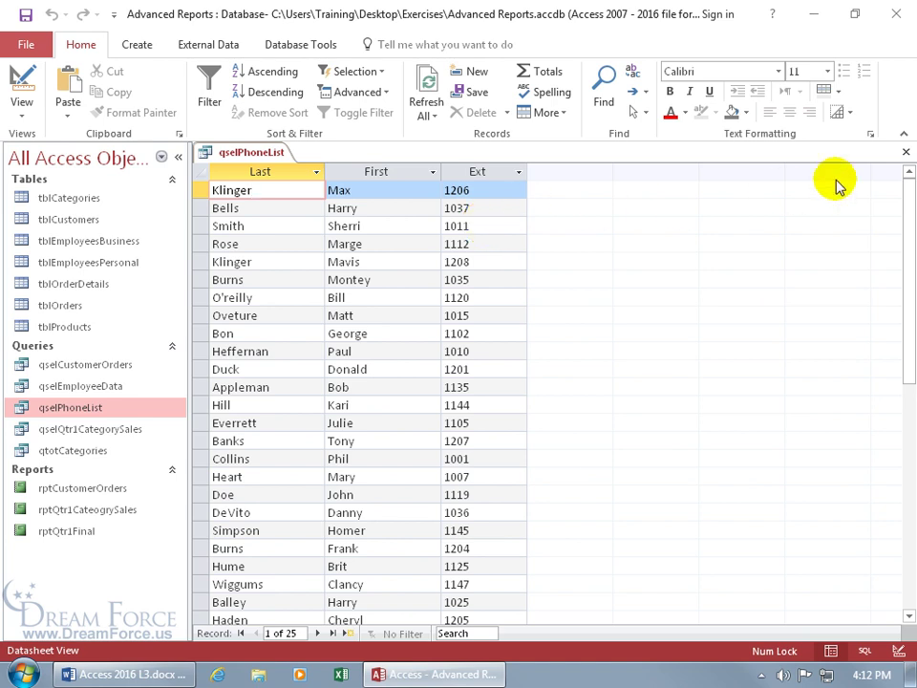
Close the qselPhoneList query and create a blank report in Design view.
{"action": "left_click", "coordinate": [906, 152]}
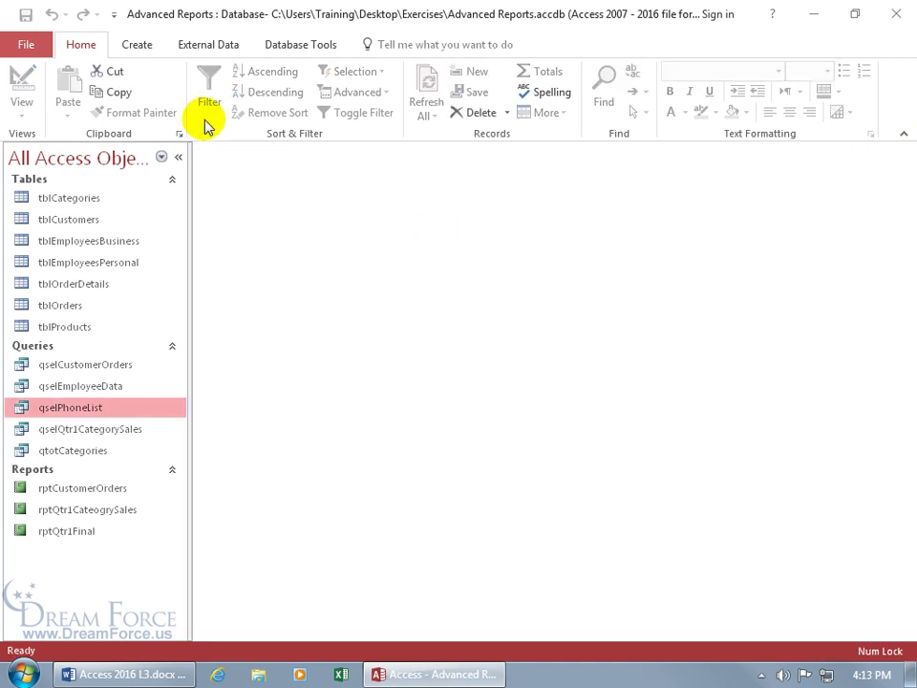
{"action": "left_click", "coordinate": [139, 45]}
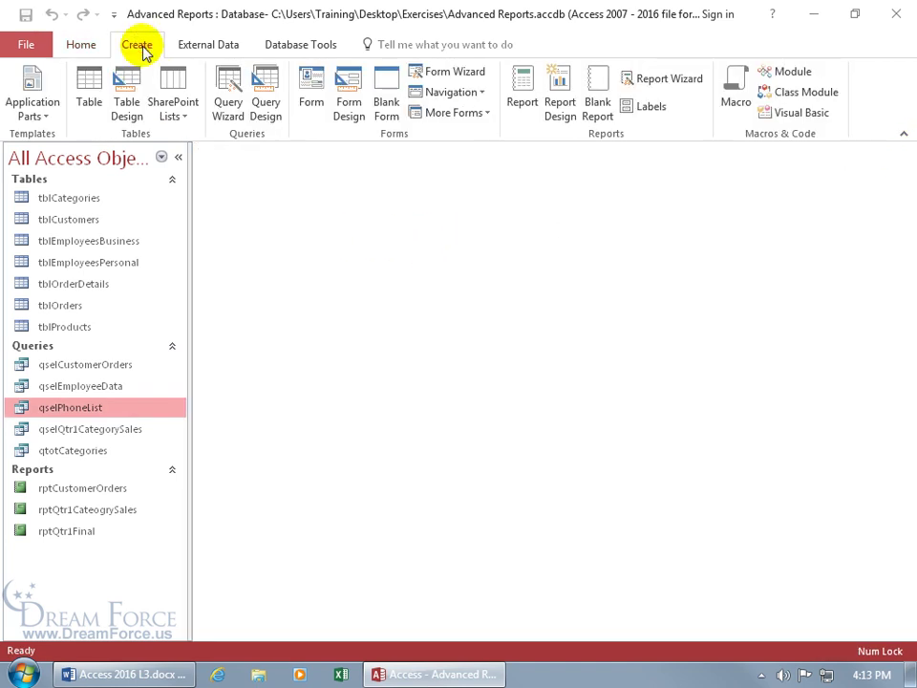
{"action": "left_click", "coordinate": [562, 108]}
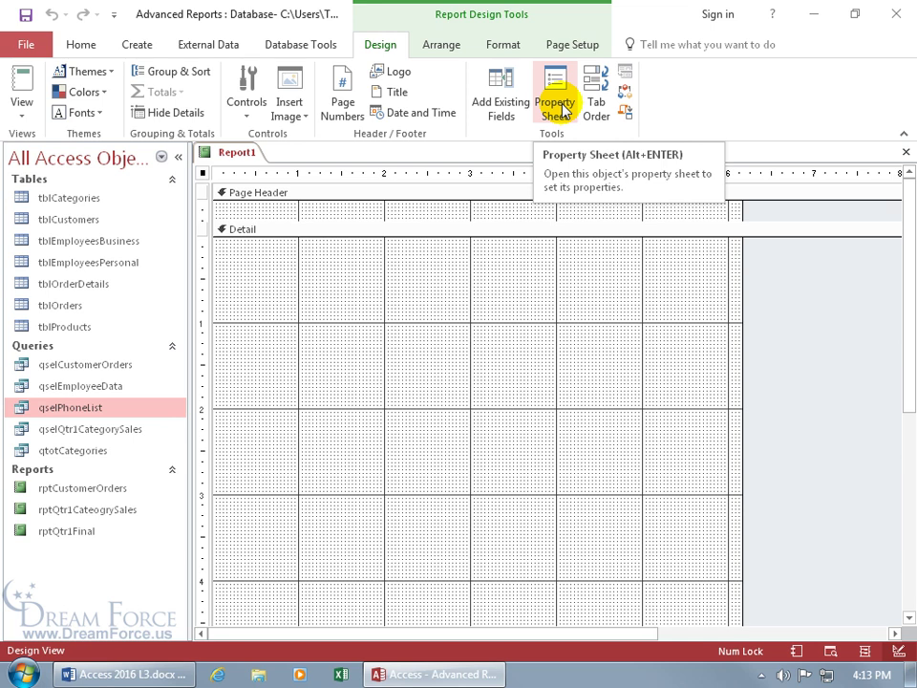
Set the report's Record Source to qselPhoneList and close the property sheet.
{"action": "double_click", "coordinate": [772, 274]}
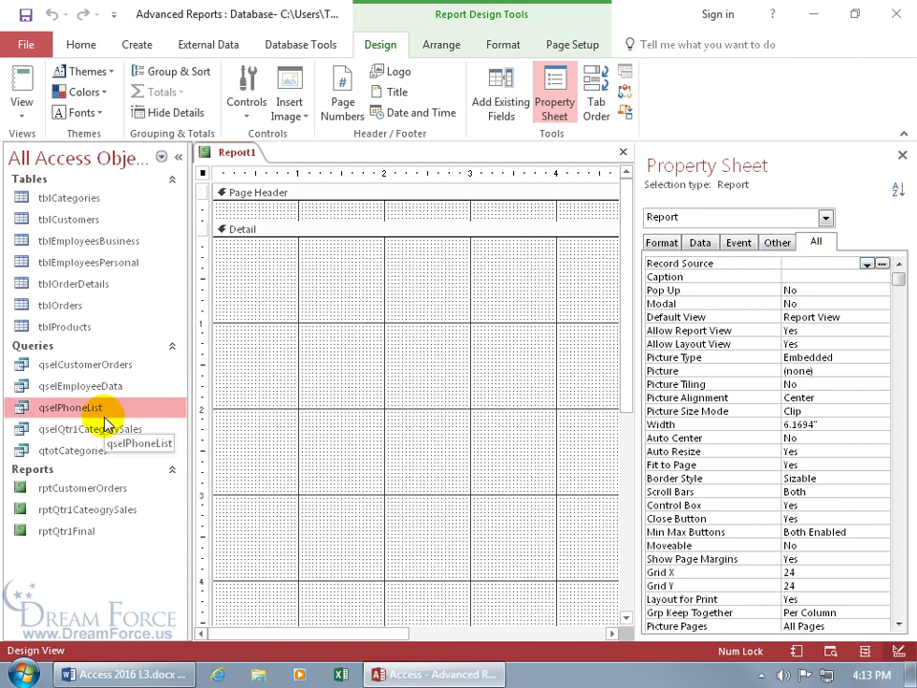
{"action": "left_click", "coordinate": [866, 264]}
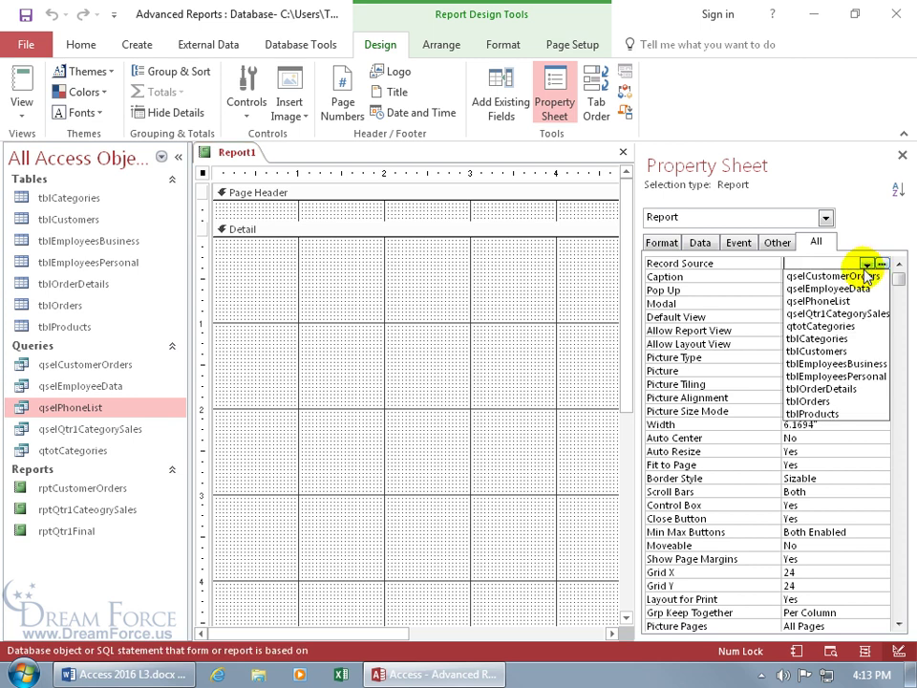
{"action": "left_click", "coordinate": [803, 301]}
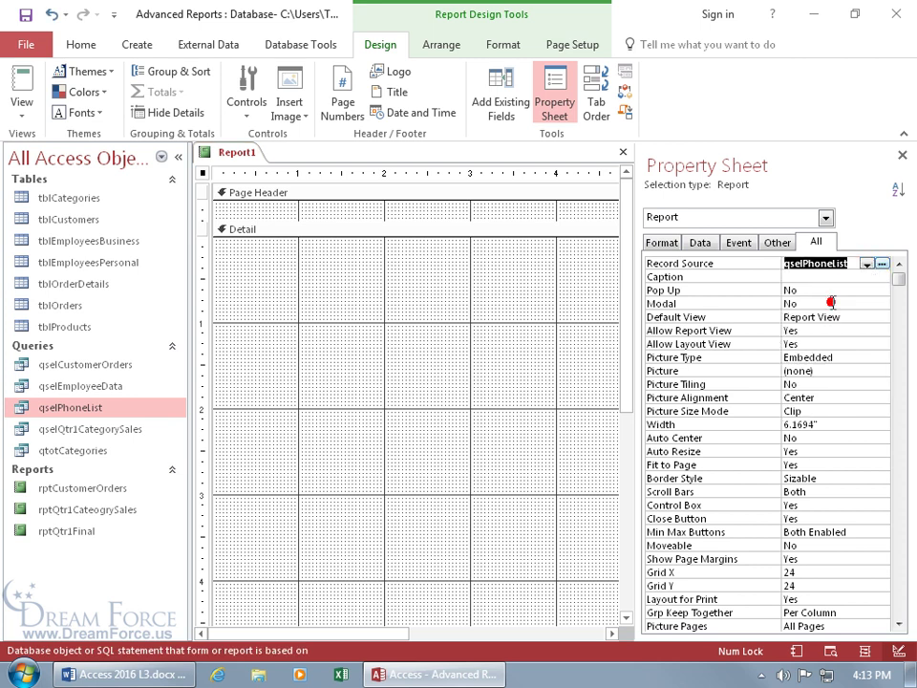
{"action": "left_click", "coordinate": [902, 156]}
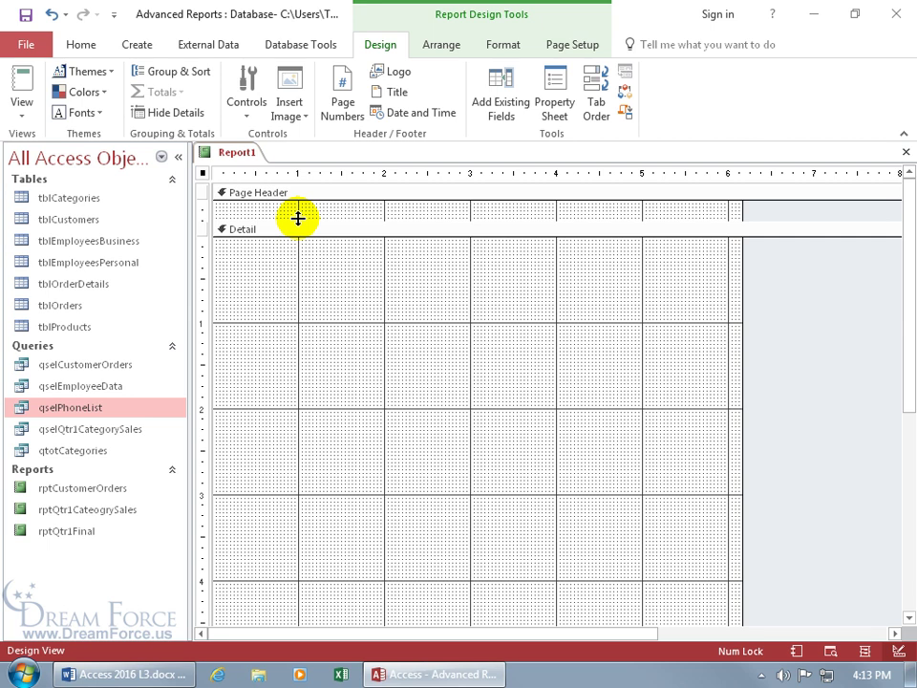
Extend the Page Header to about 1.2 inches high and add a label in it reading "Dream Force Phone List".
{"action": "left_click_drag", "start_coordinate": [297, 219], "coordinate": [294, 299]}
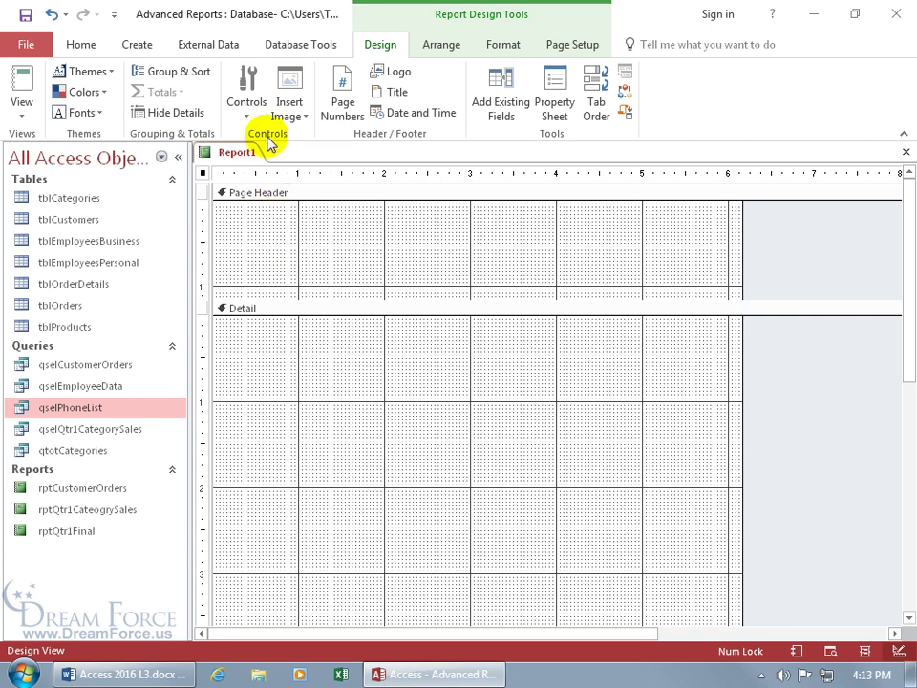
{"action": "left_click", "coordinate": [250, 111]}
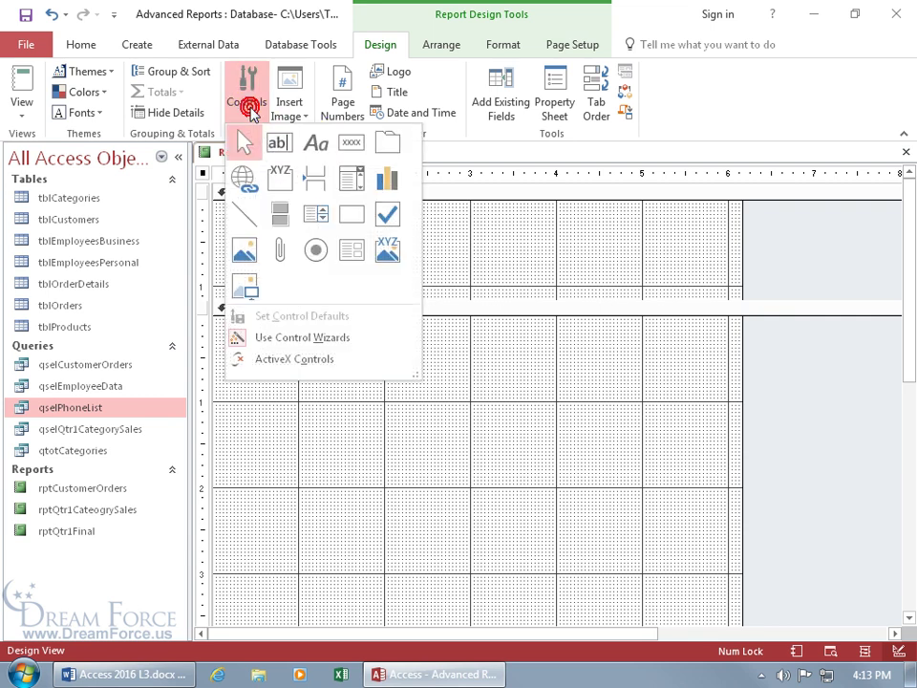
{"action": "left_click", "coordinate": [315, 147]}
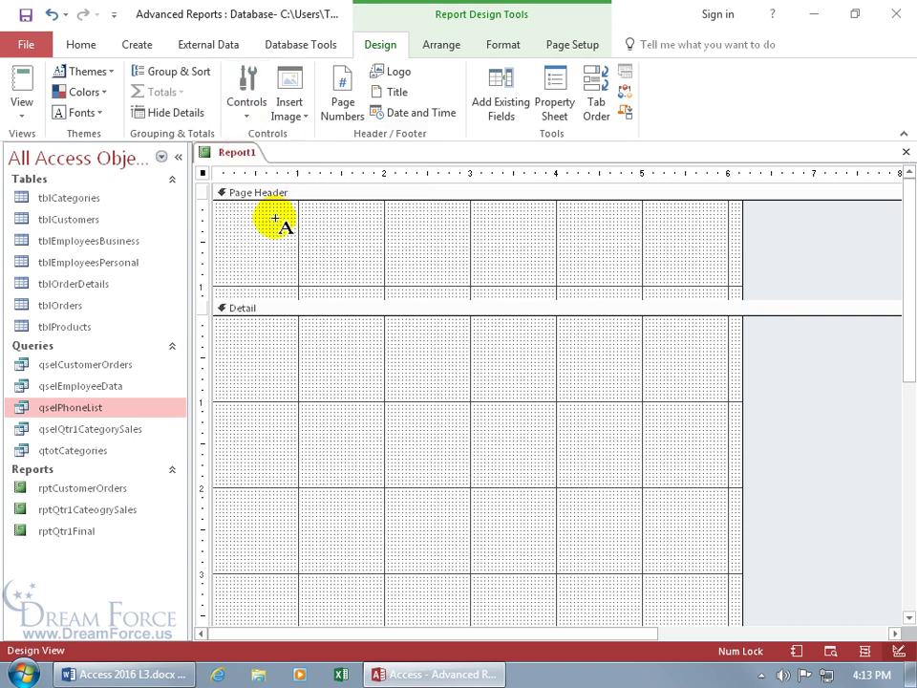
{"action": "mouse_move", "coordinate": [255, 212]}
{"action": "left_mouse_down"}
{"action": "mouse_move", "coordinate": [491, 283]}
{"action": "mouse_move", "coordinate": [552, 278]}
{"action": "left_mouse_up"}
{"action": "type", "text": "Dream Force Phone List"}
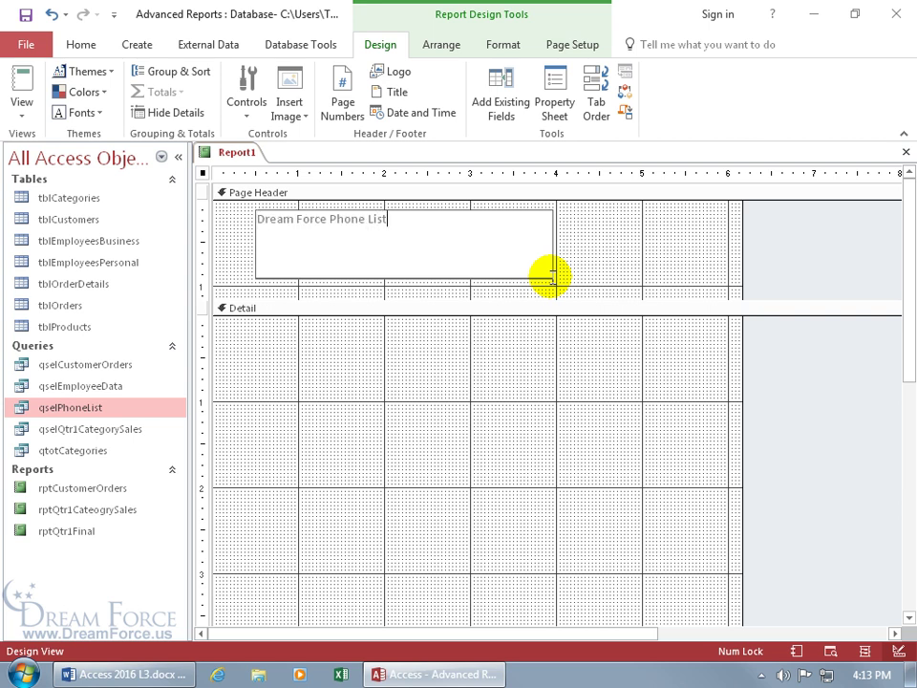
{"action": "key", "text": "Return"}
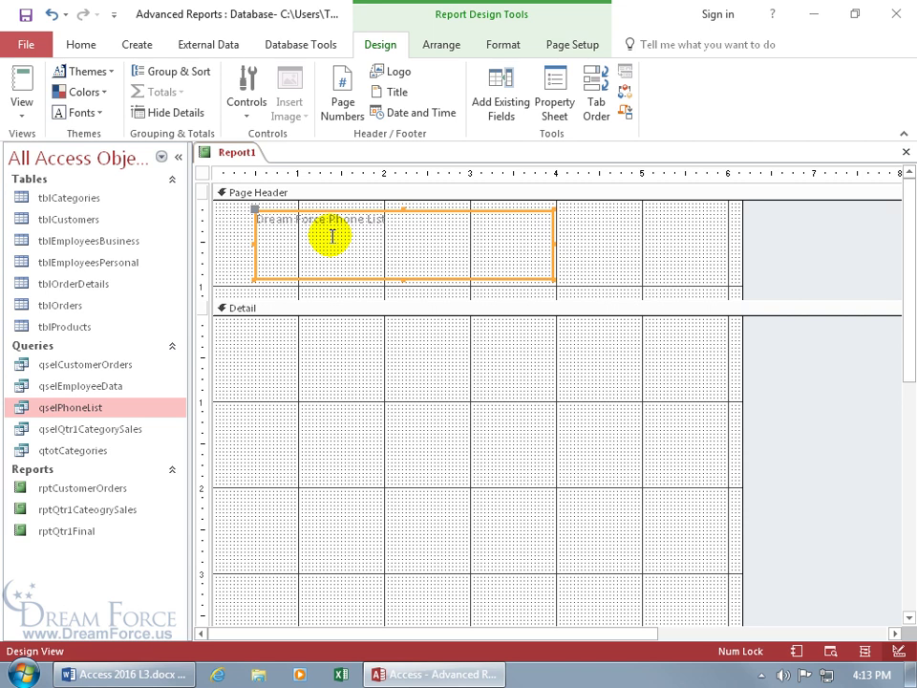
Format the header label in Monotype Corsiva, size 36, with a blue theme font color.
{"action": "left_click", "coordinate": [503, 45]}
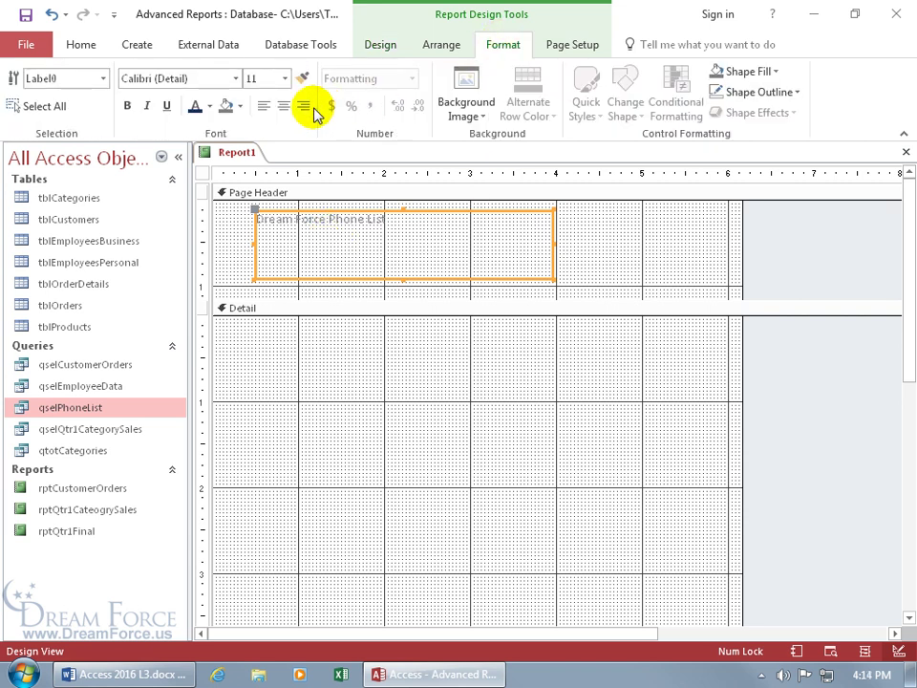
{"action": "left_click", "coordinate": [206, 76]}
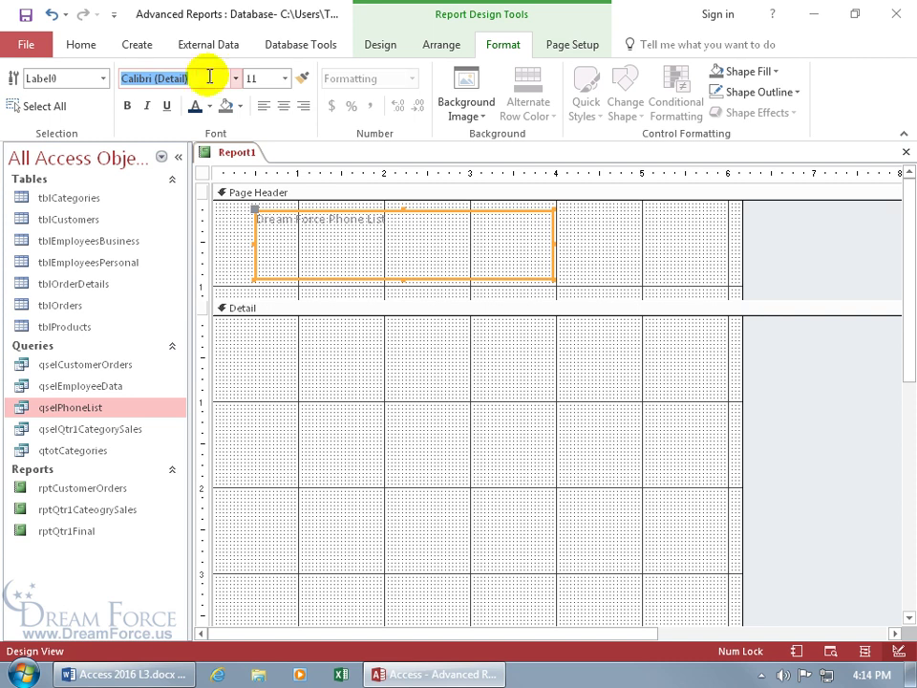
{"action": "type", "text": "Monotype Corsiva"}
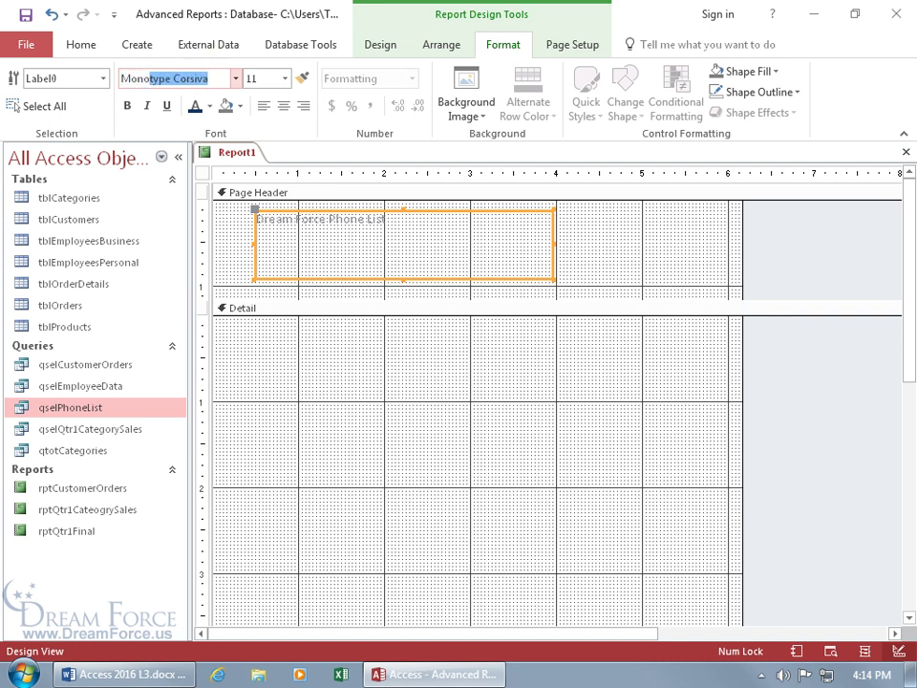
{"action": "key", "text": "Return"}
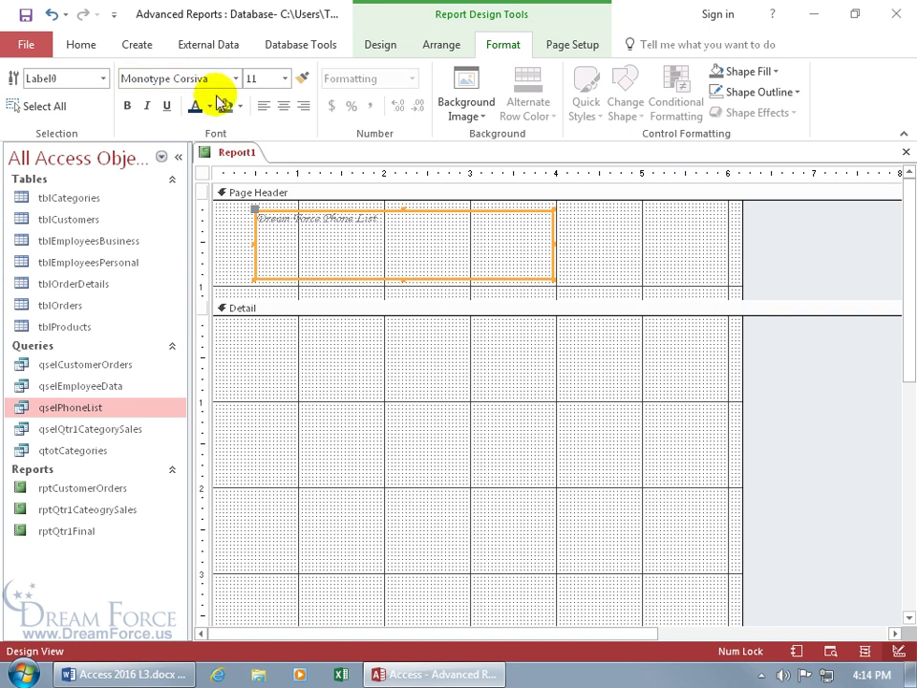
{"action": "left_click", "coordinate": [285, 78]}
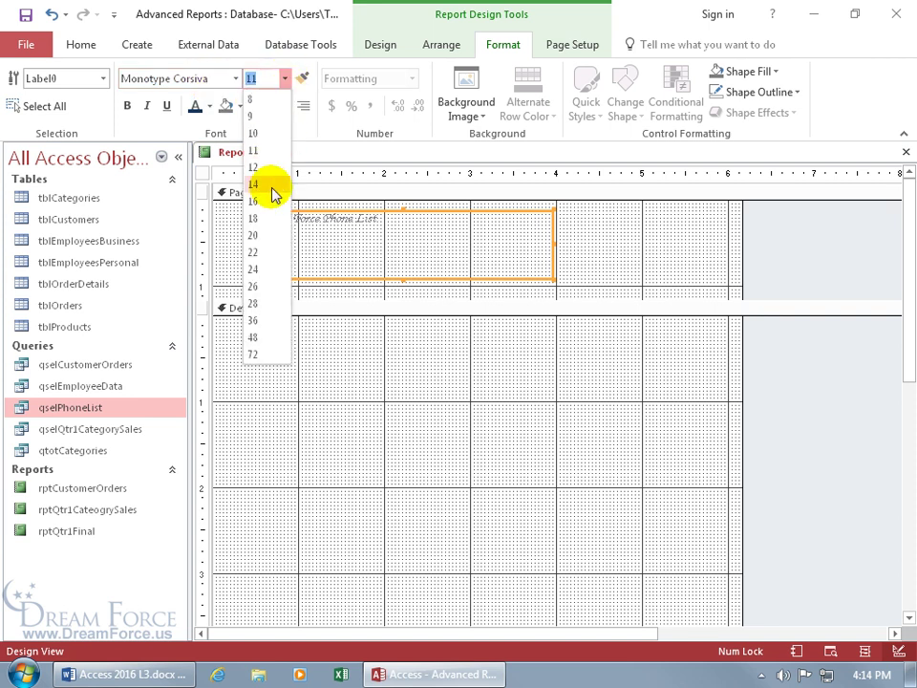
{"action": "left_click", "coordinate": [263, 304]}
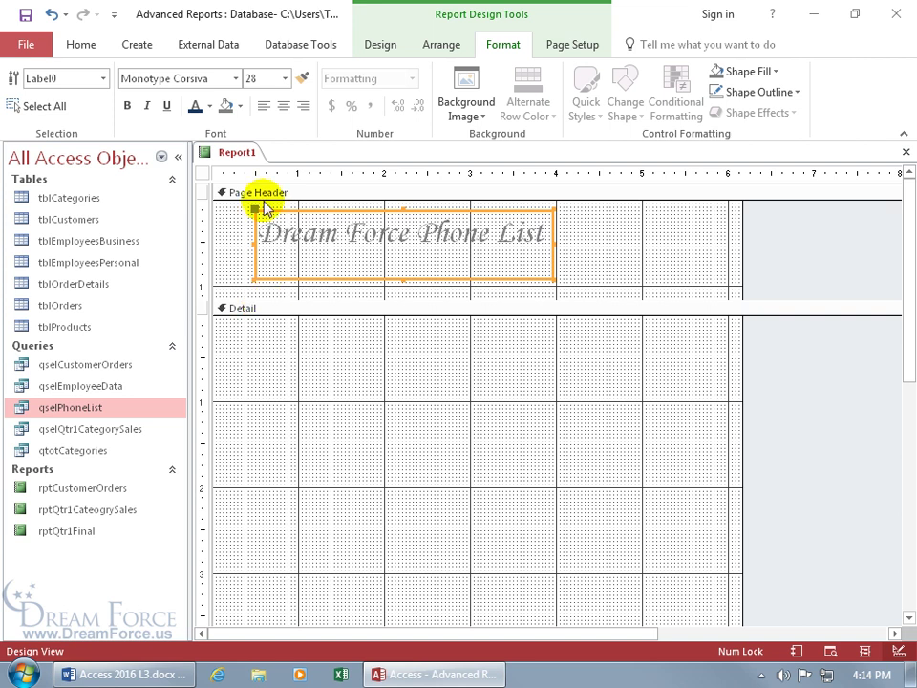
{"action": "left_click", "coordinate": [285, 78]}
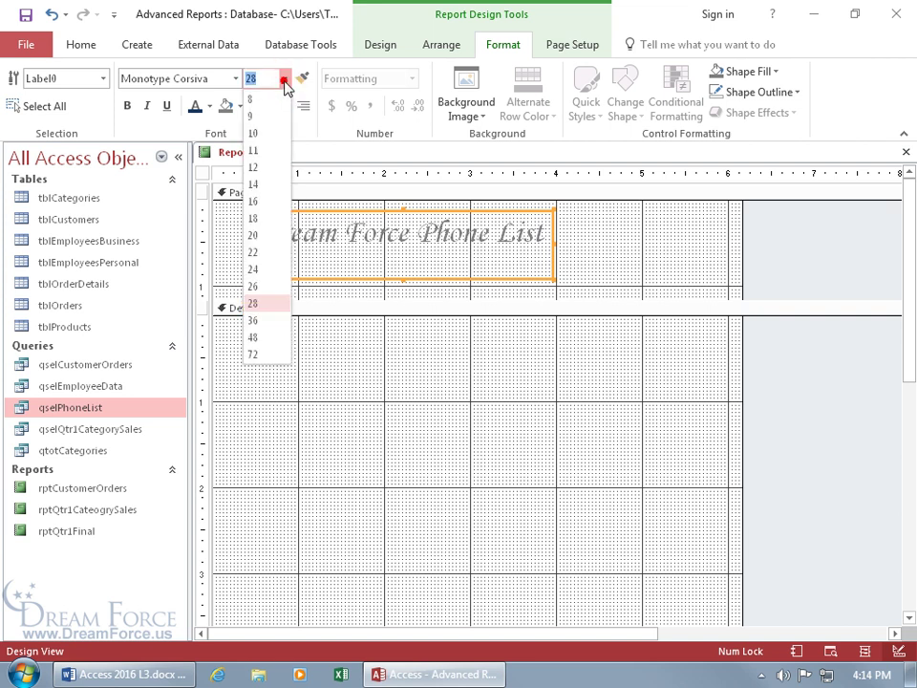
{"action": "left_click", "coordinate": [267, 321]}
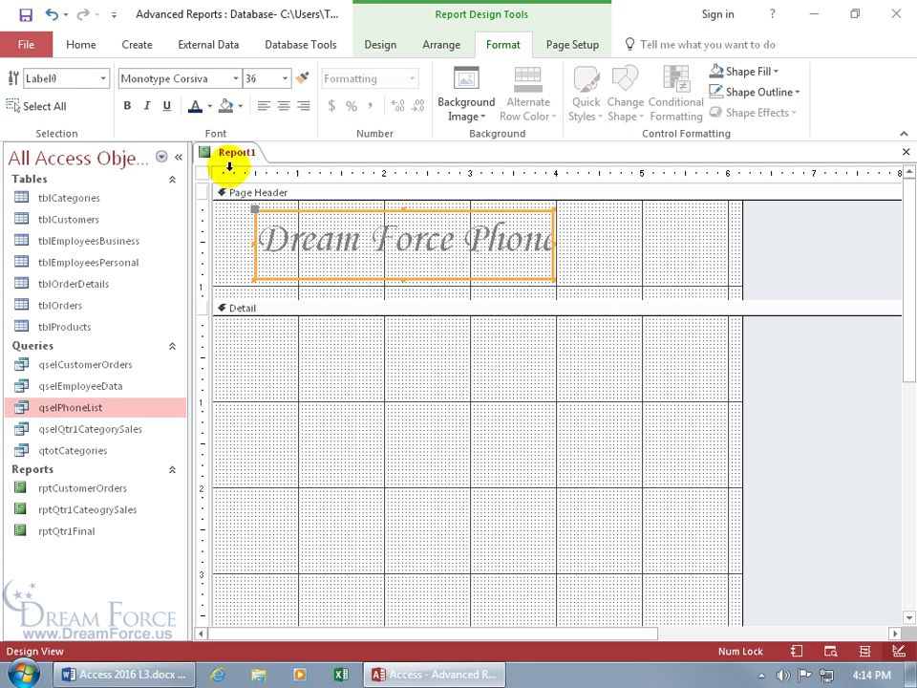
{"action": "left_click", "coordinate": [211, 107]}
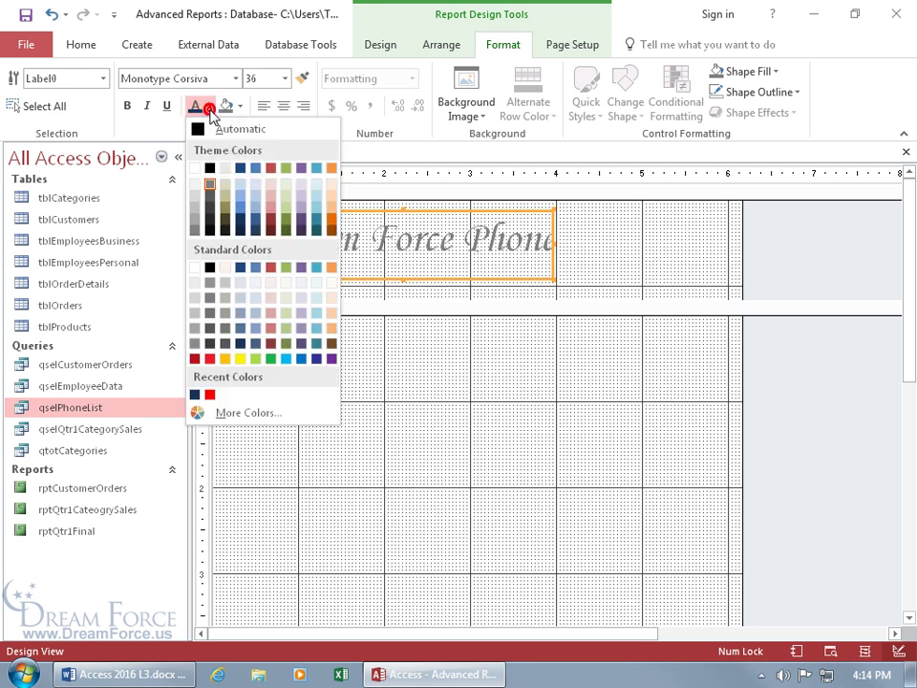
{"action": "left_click", "coordinate": [255, 222]}
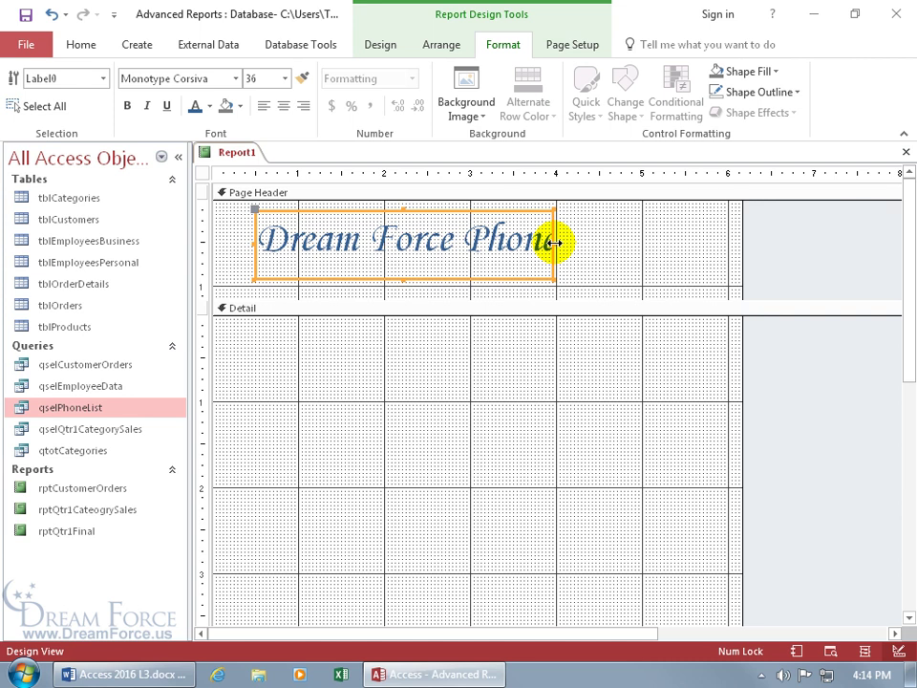
Size the title label to fit its full text and move it closer to the left edge of the Page Header.
{"action": "left_click_drag", "start_coordinate": [555, 243], "coordinate": [661, 243]}
{"action": "double_click", "coordinate": [662, 243]}
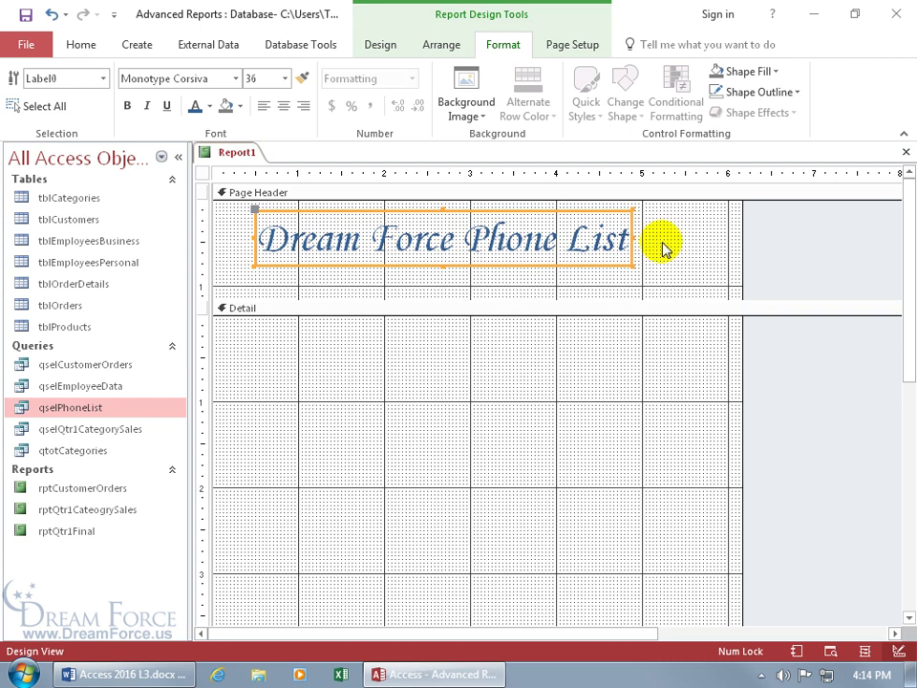
{"action": "left_click_drag", "start_coordinate": [471, 211], "coordinate": [438, 218]}
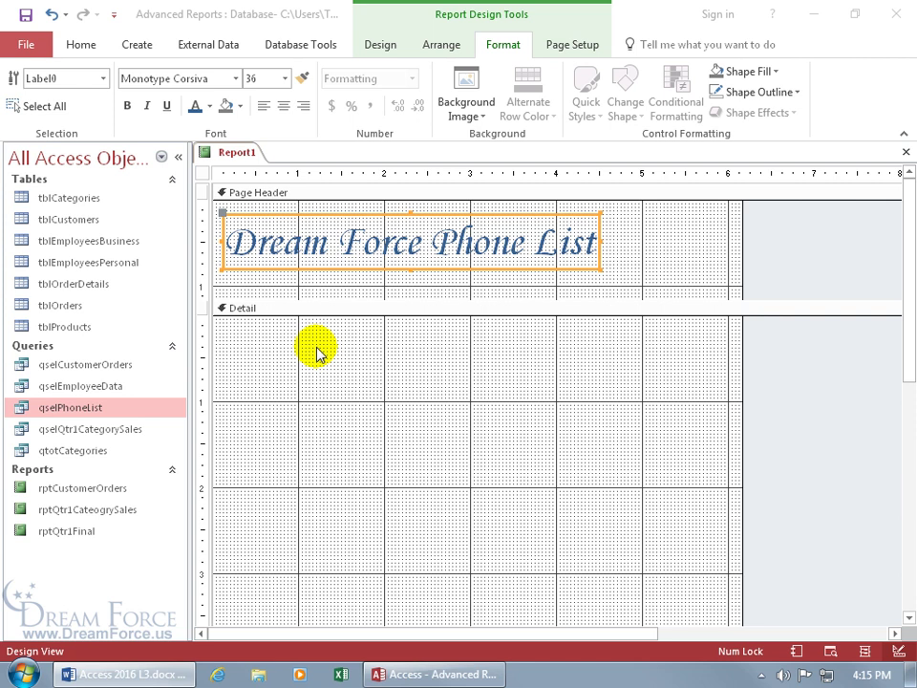
Place a text box without its attached label in the upper-left corner of the Detail section.
{"action": "left_click", "coordinate": [390, 46]}
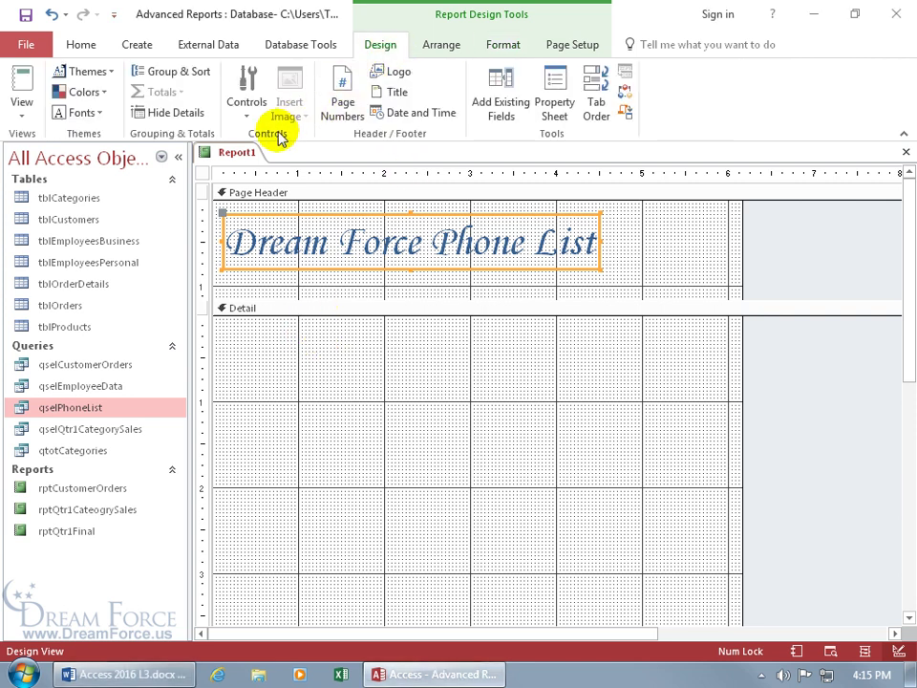
{"action": "left_click", "coordinate": [250, 113]}
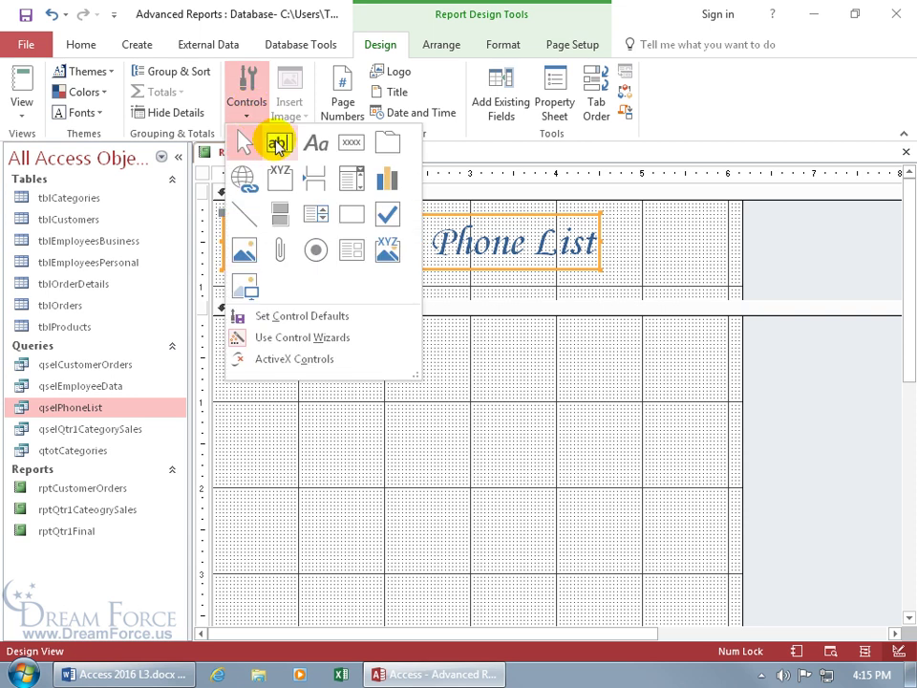
{"action": "left_click", "coordinate": [277, 143]}
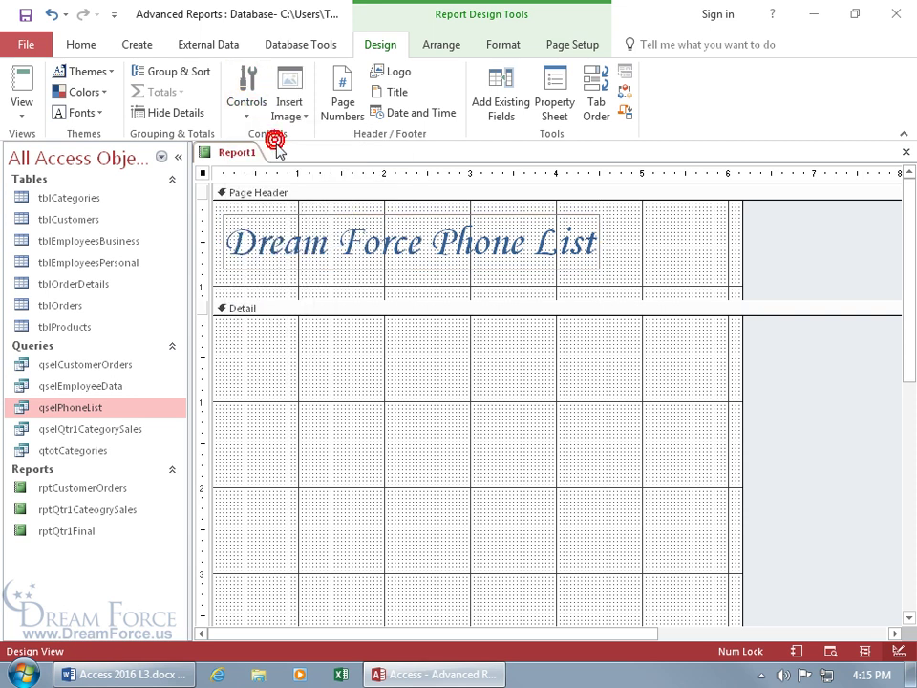
{"action": "left_click", "coordinate": [358, 336]}
{"action": "left_click", "coordinate": [273, 344]}
{"action": "key", "text": "Delete"}
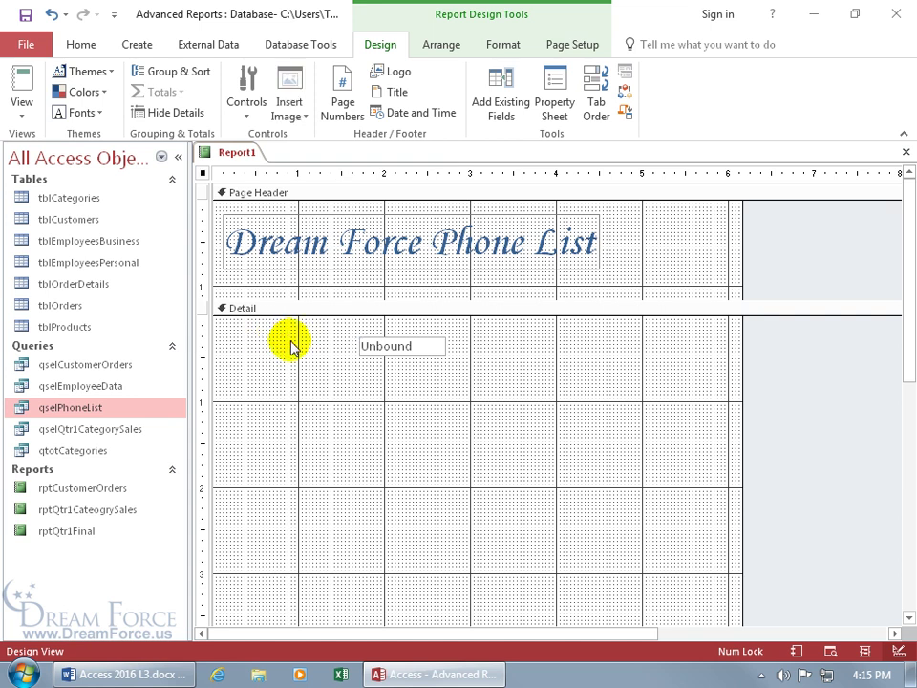
{"action": "left_click", "coordinate": [392, 344]}
{"action": "left_click_drag", "start_coordinate": [392, 344], "coordinate": [242, 319]}
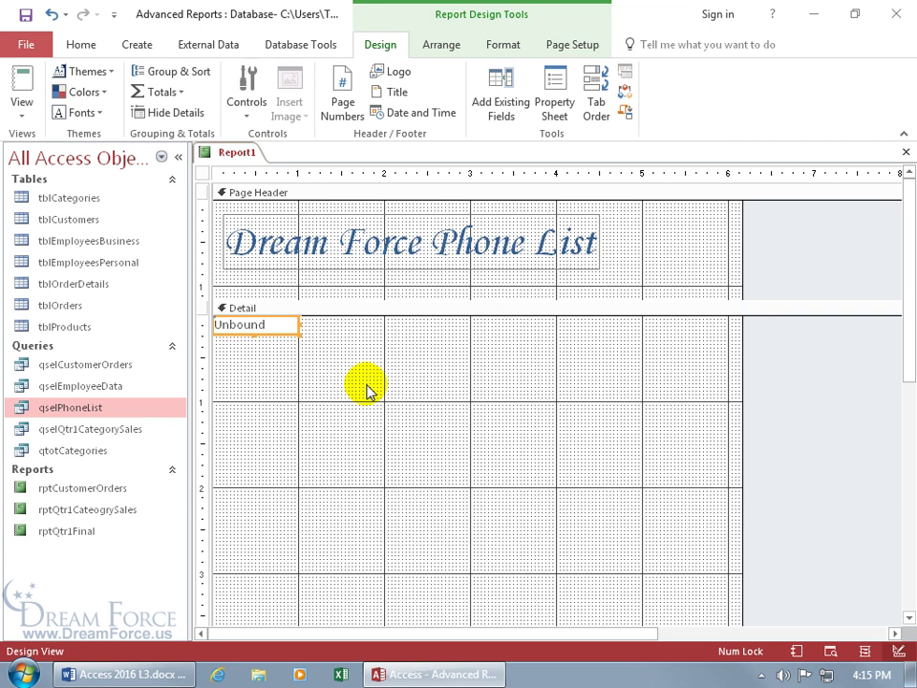
Open the Control Source property of the unbound Detail text box for editing.
{"action": "double_click", "coordinate": [277, 335]}
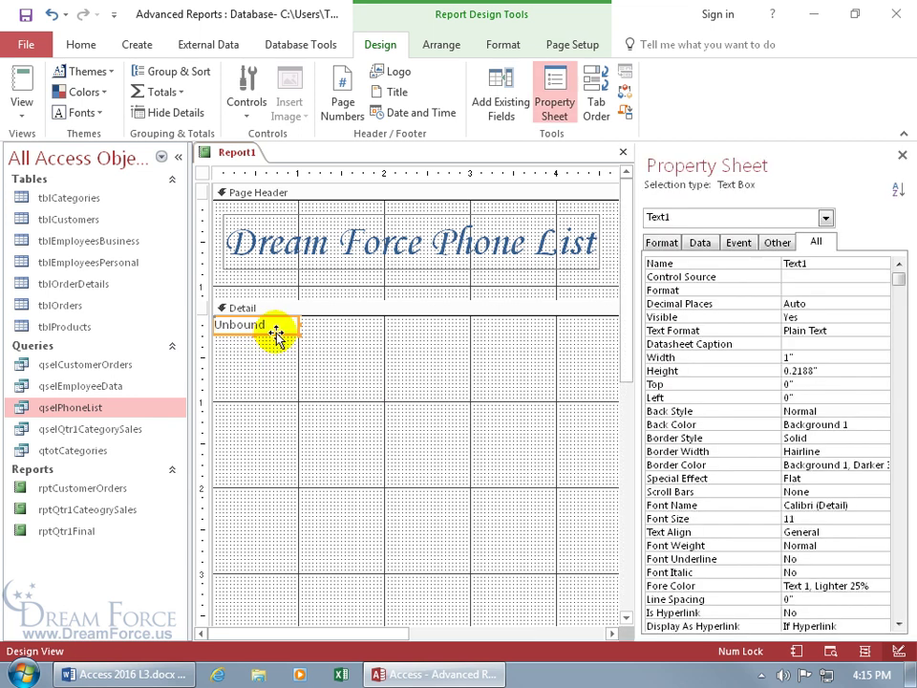
{"action": "left_click", "coordinate": [802, 276]}
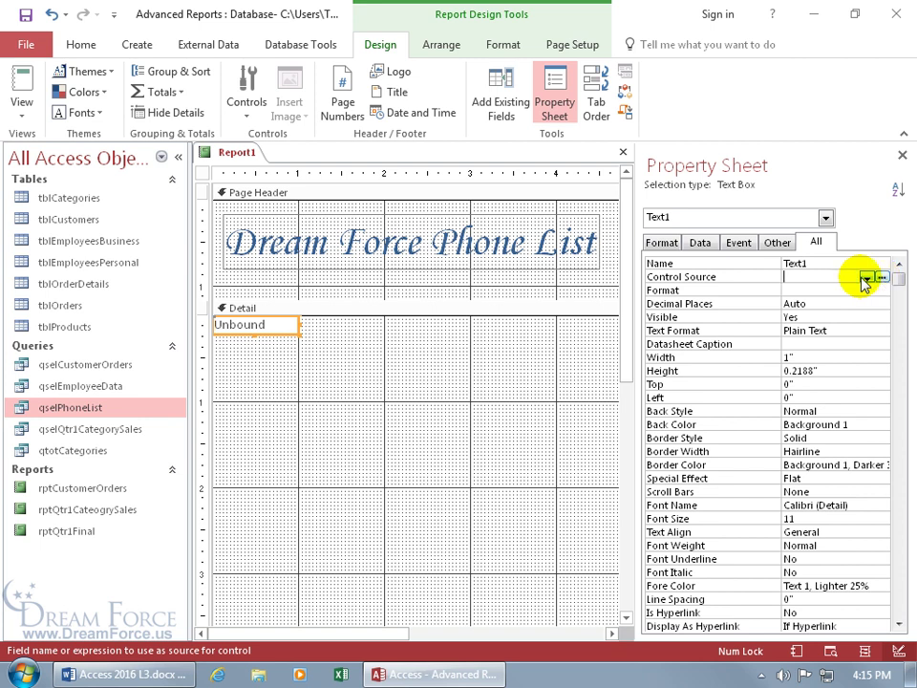
{"action": "right_click", "coordinate": [814, 277]}
{"action": "left_click", "coordinate": [839, 310]}
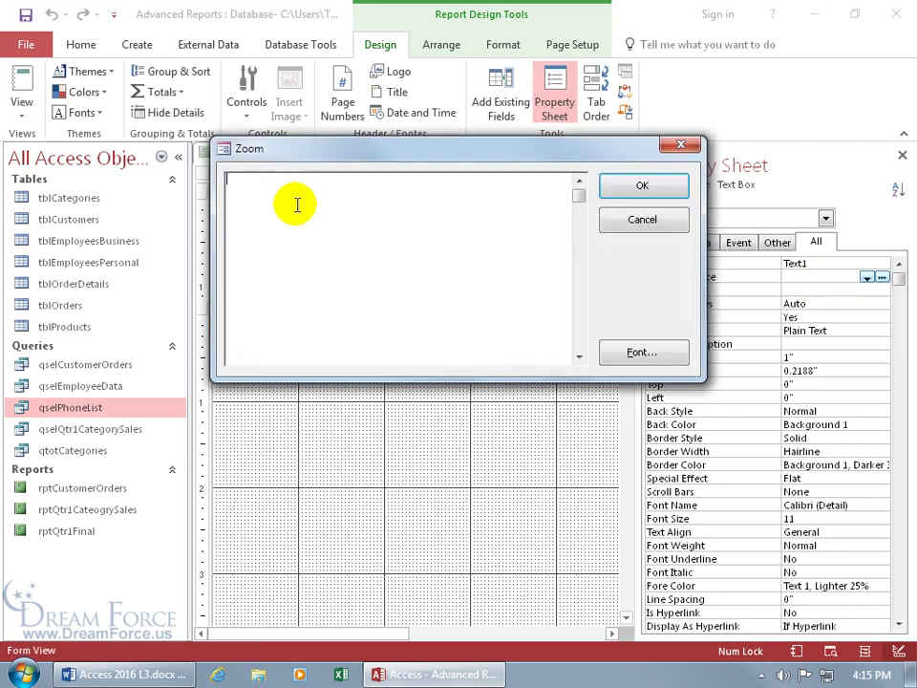
{"action": "left_click", "coordinate": [627, 224]}
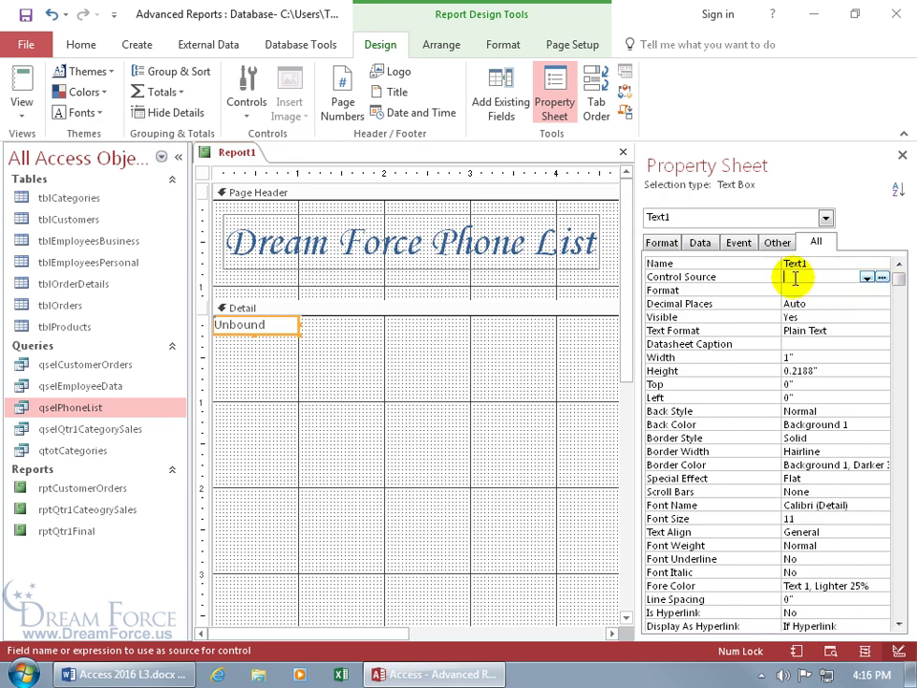
{"action": "type", "text": "=las"}
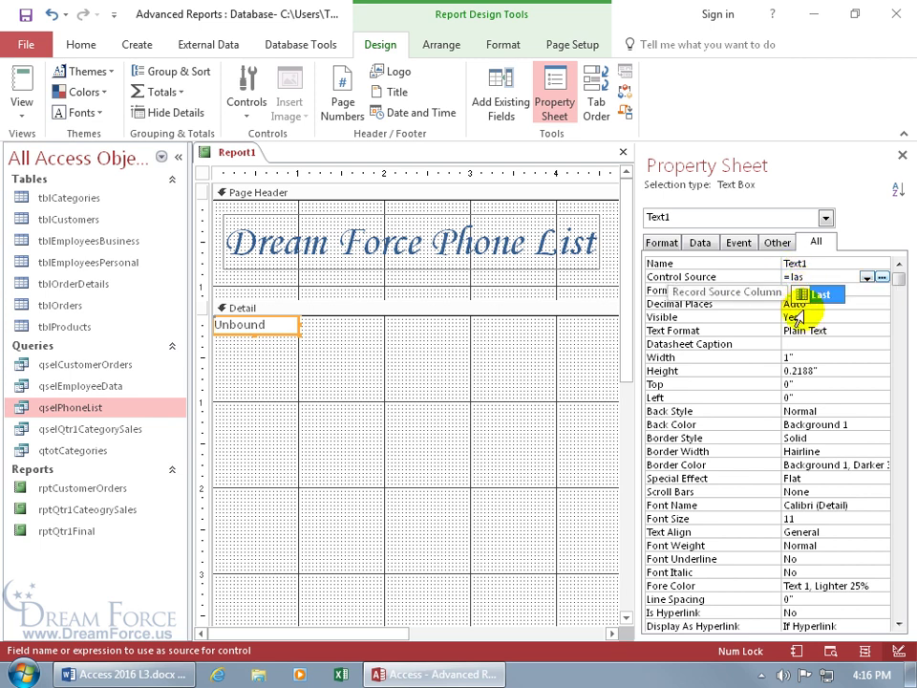
{"action": "key", "text": "BackSpace"}
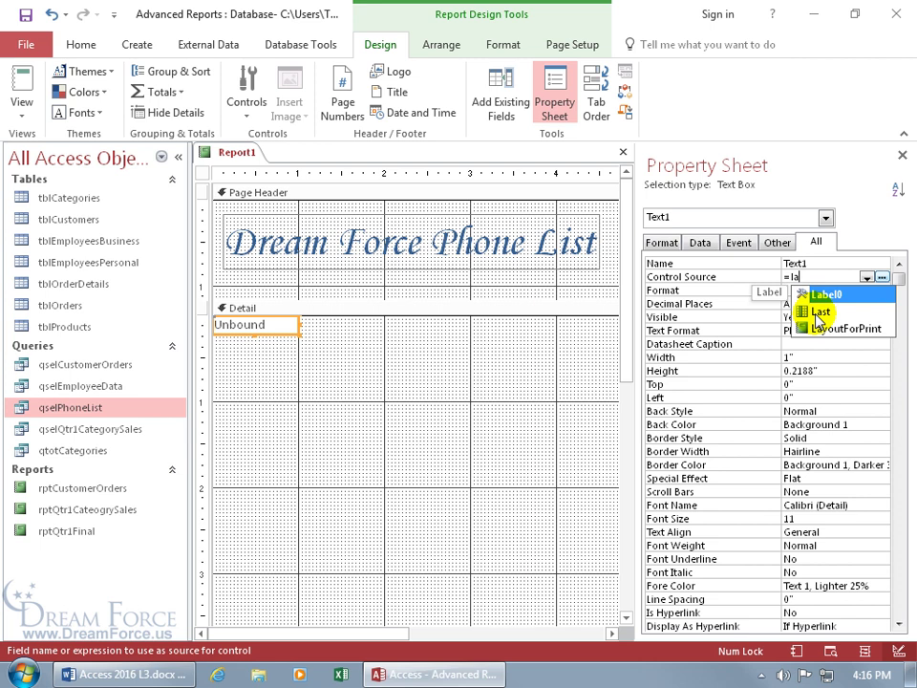
{"action": "left_click", "coordinate": [818, 314]}
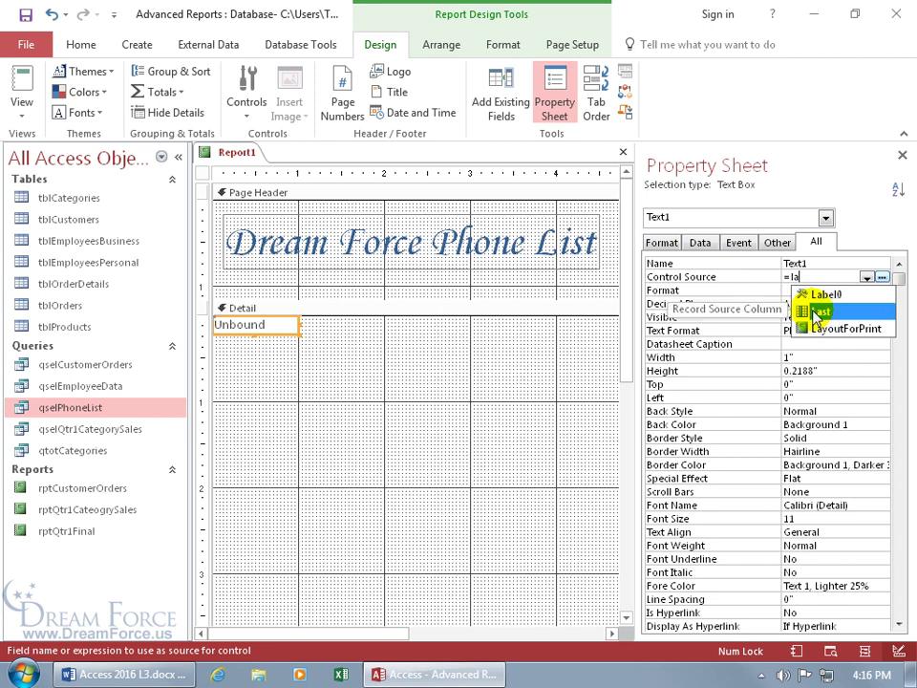
{"action": "double_click", "coordinate": [817, 313]}
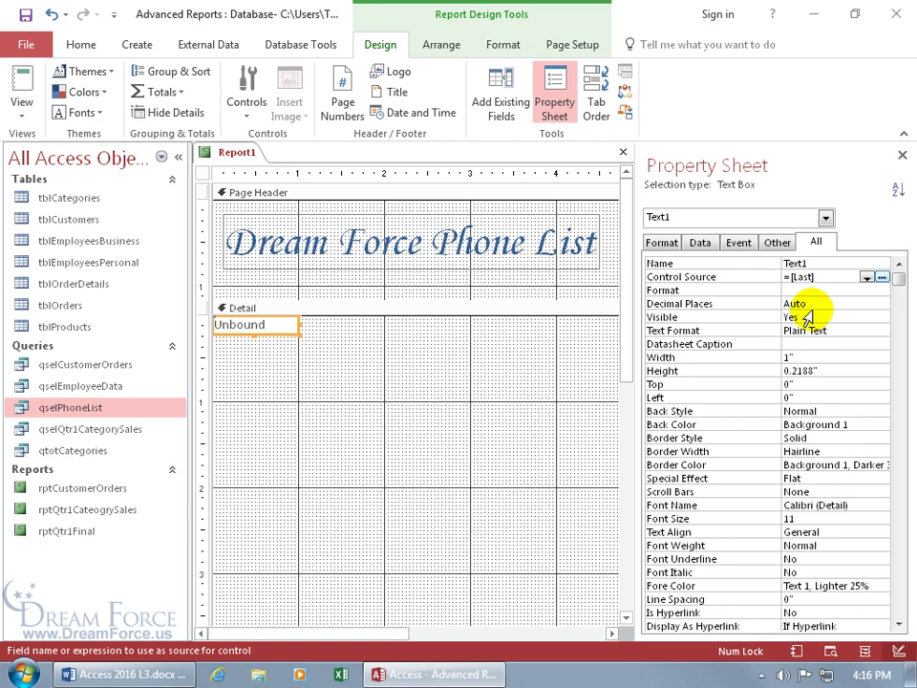
{"action": "key", "text": "BackSpace"}
{"action": "key", "text": "BackSpace"}
{"action": "key", "text": "BackSpace"}
{"action": "key", "text": "BackSpace"}
{"action": "key", "text": "BackSpace"}
{"action": "key", "text": "BackSpace"}
{"action": "key", "text": "BackSpace"}
{"action": "right_click", "coordinate": [814, 277]}
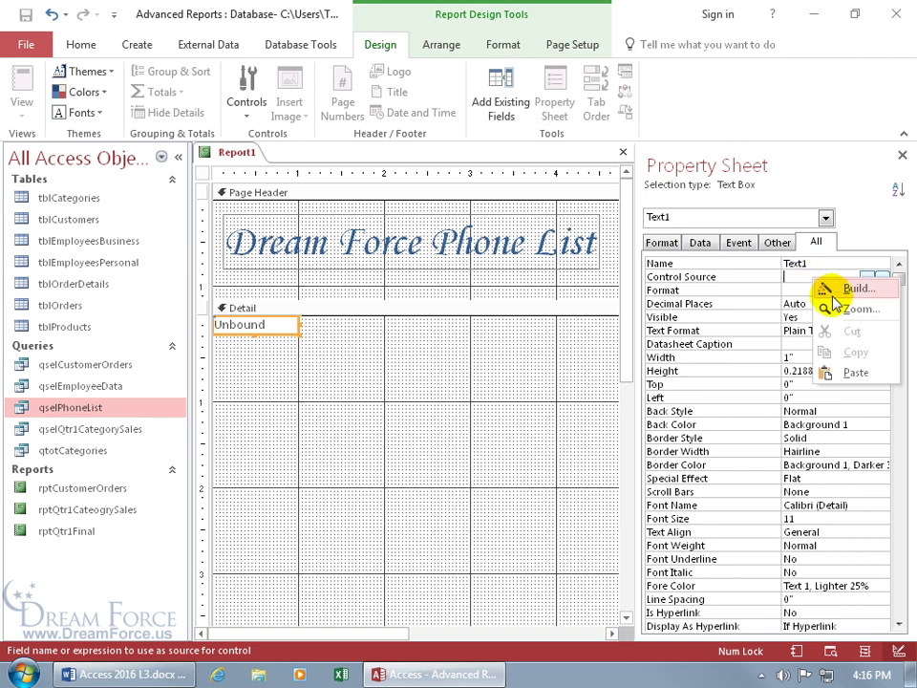
{"action": "left_click", "coordinate": [835, 306]}
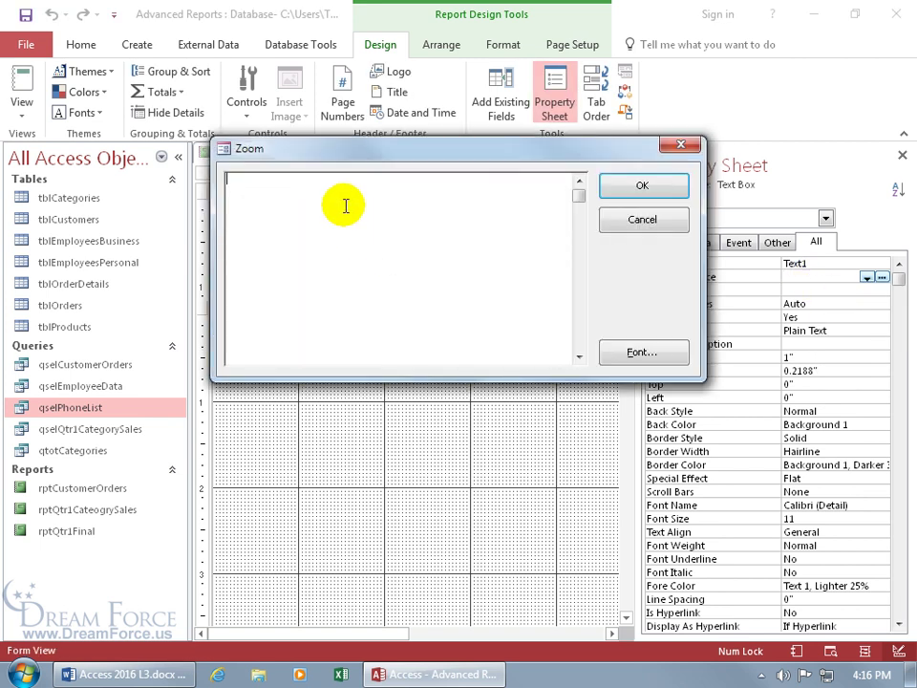
{"action": "left_click", "coordinate": [656, 225]}
Set the text box's Control Source to the expression =[Last]&", "&[First] using the Expression Builder.
{"action": "left_click", "coordinate": [880, 276]}
{"action": "type", "text": "=la"}
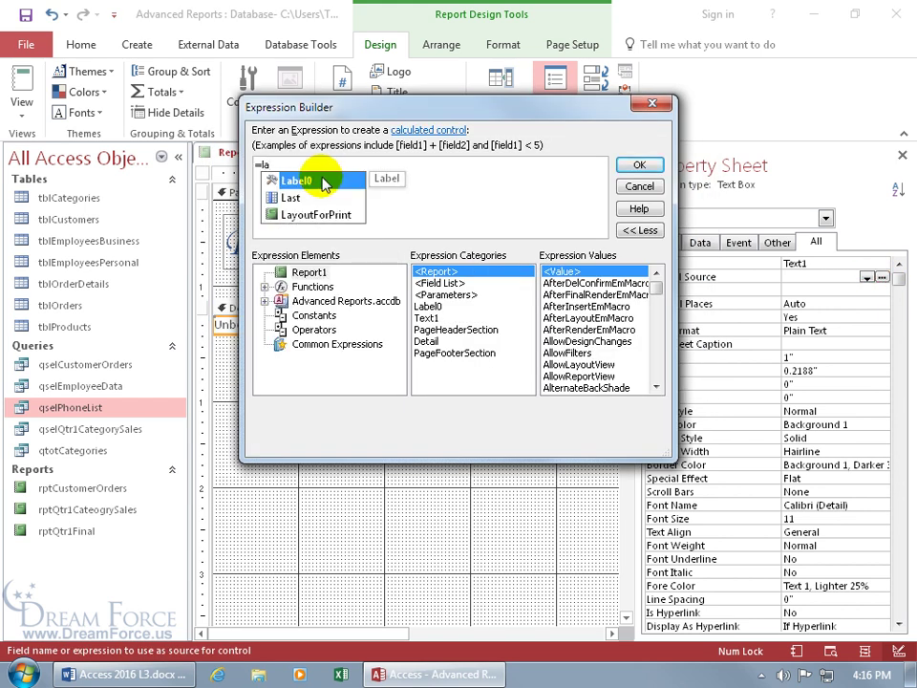
{"action": "double_click", "coordinate": [289, 198]}
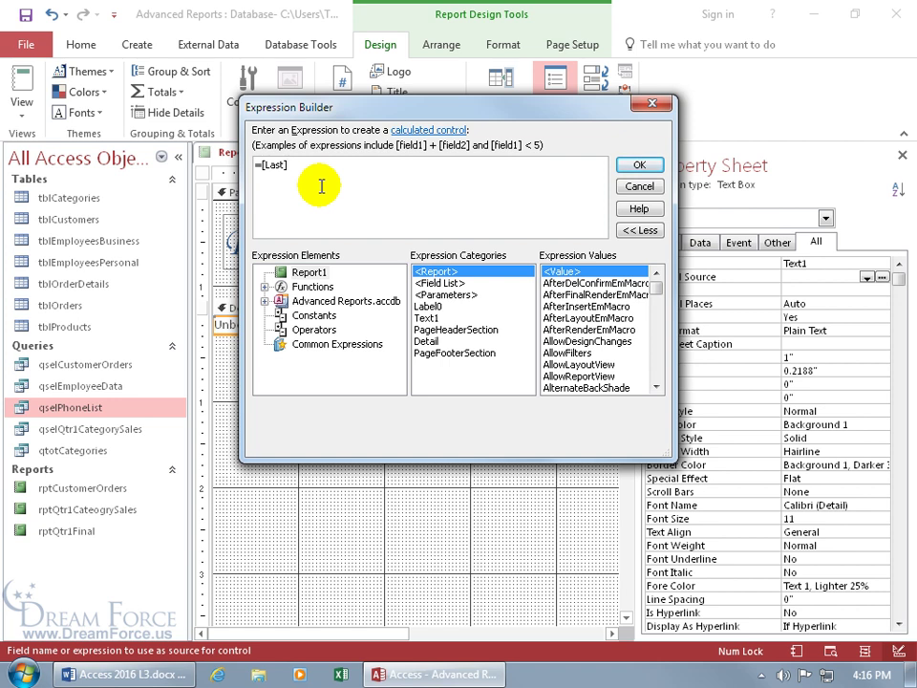
{"action": "type", "text": "&"}
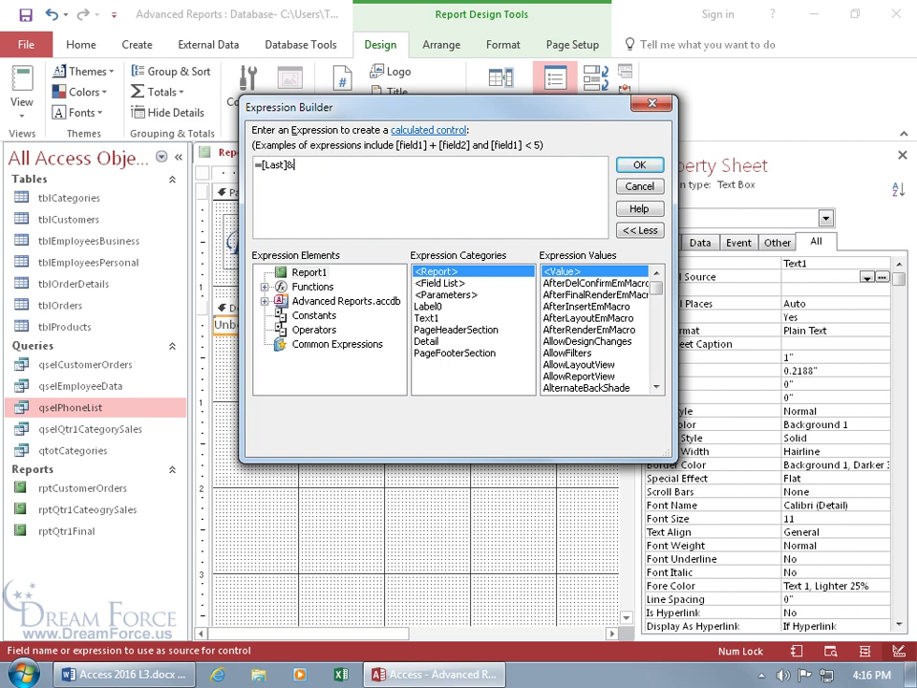
{"action": "type", "text": "\", \"&[f"}
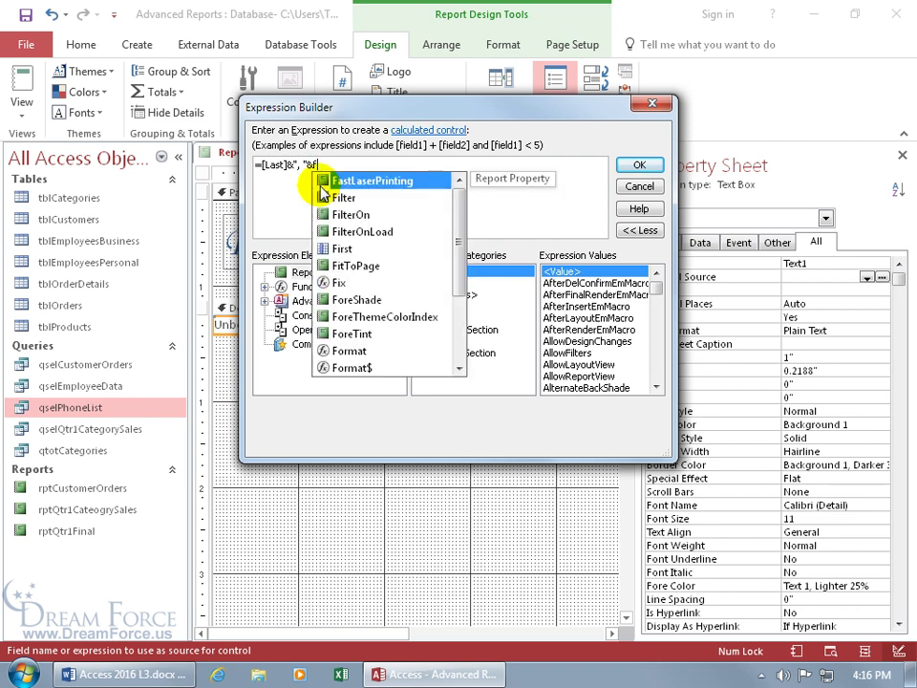
{"action": "key", "text": "Down"}
{"action": "key", "text": "Down"}
{"action": "key", "text": "Down"}
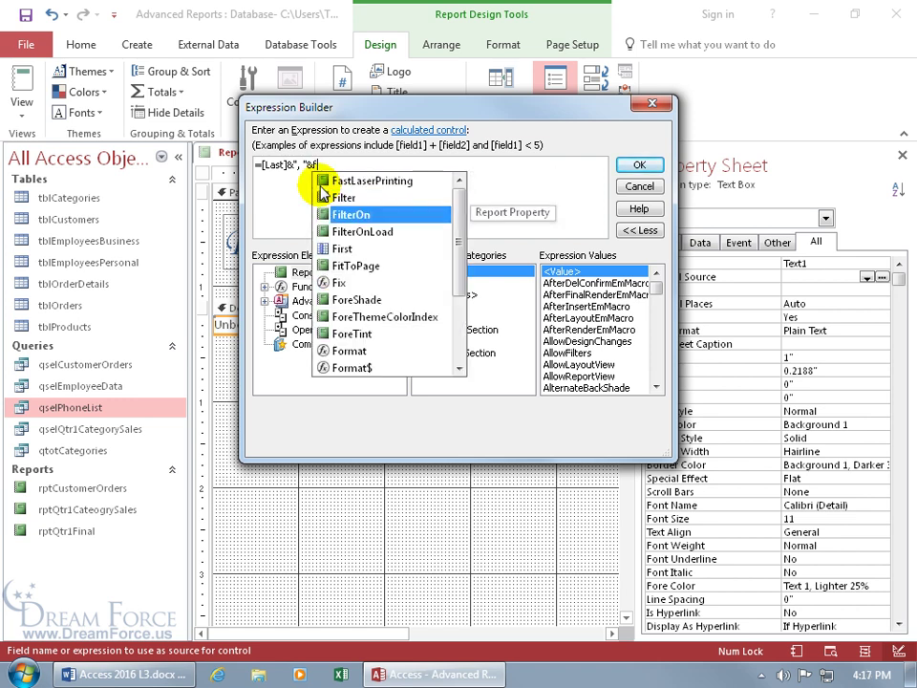
{"action": "key", "text": "Down"}
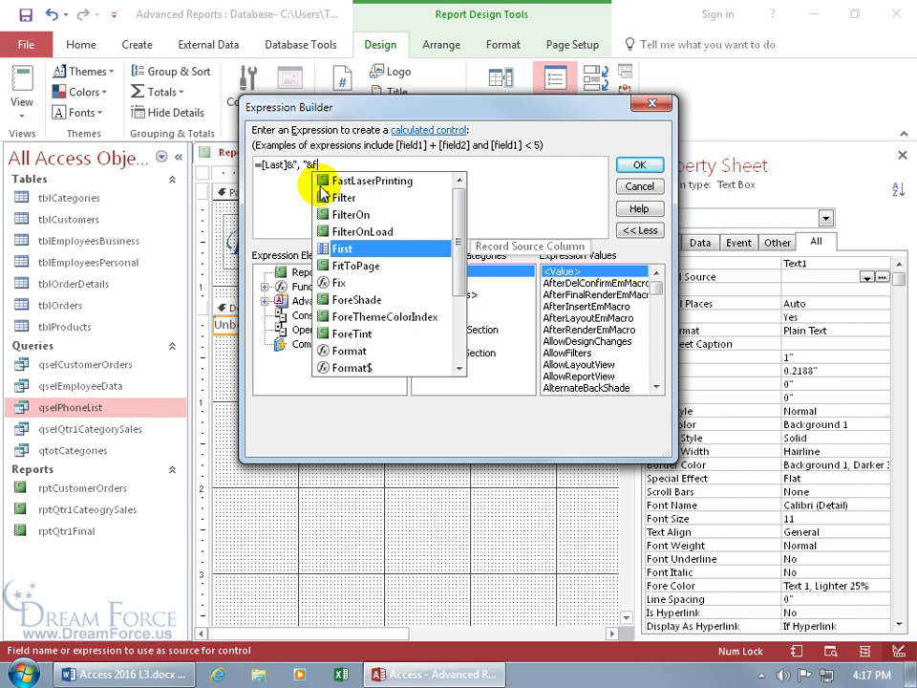
{"action": "key", "text": "Tab"}
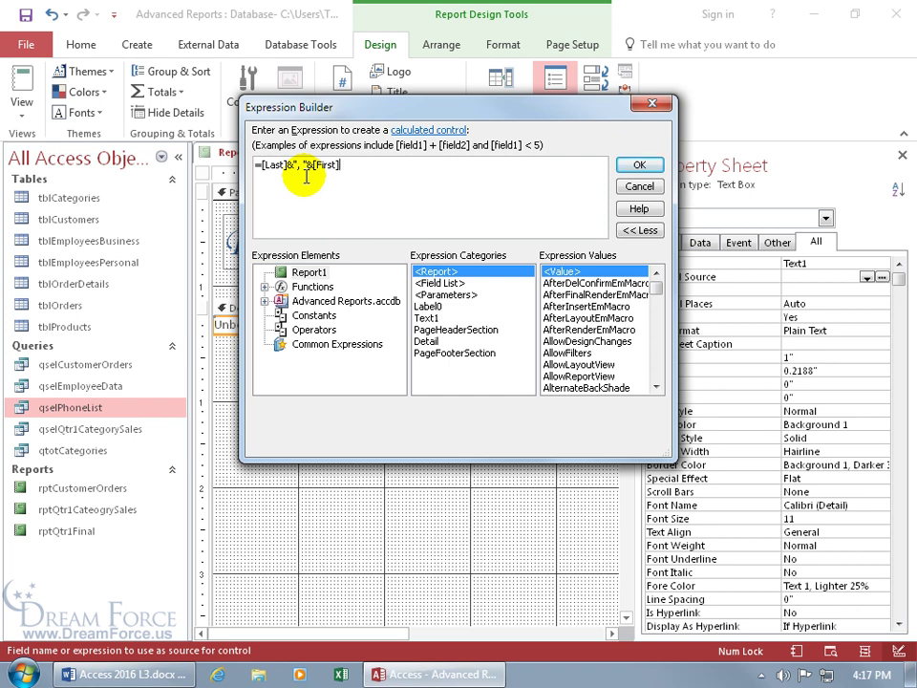
{"action": "left_click", "coordinate": [645, 167]}
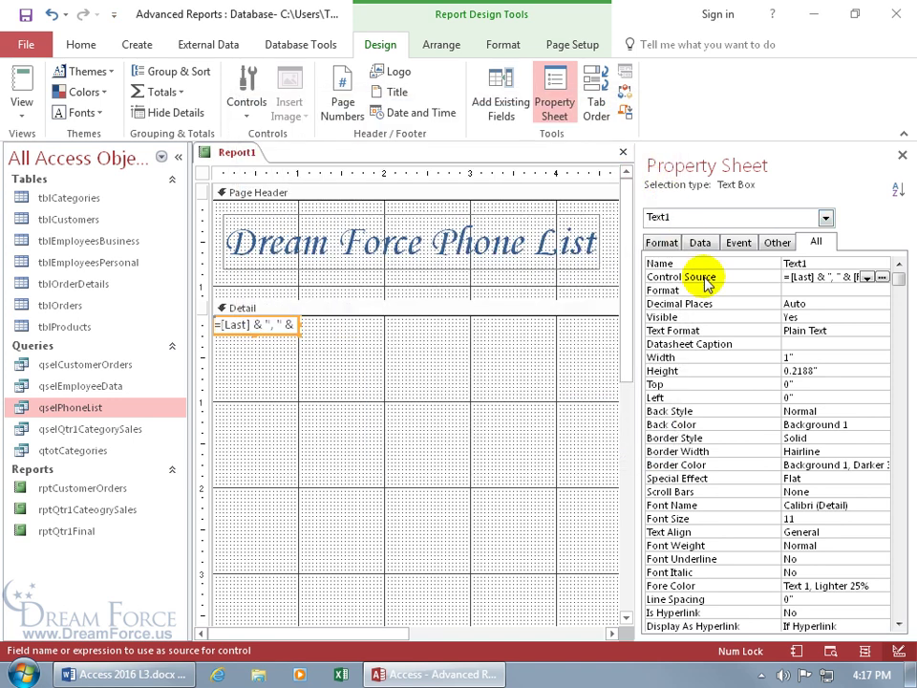
{"action": "key", "text": "Down"}
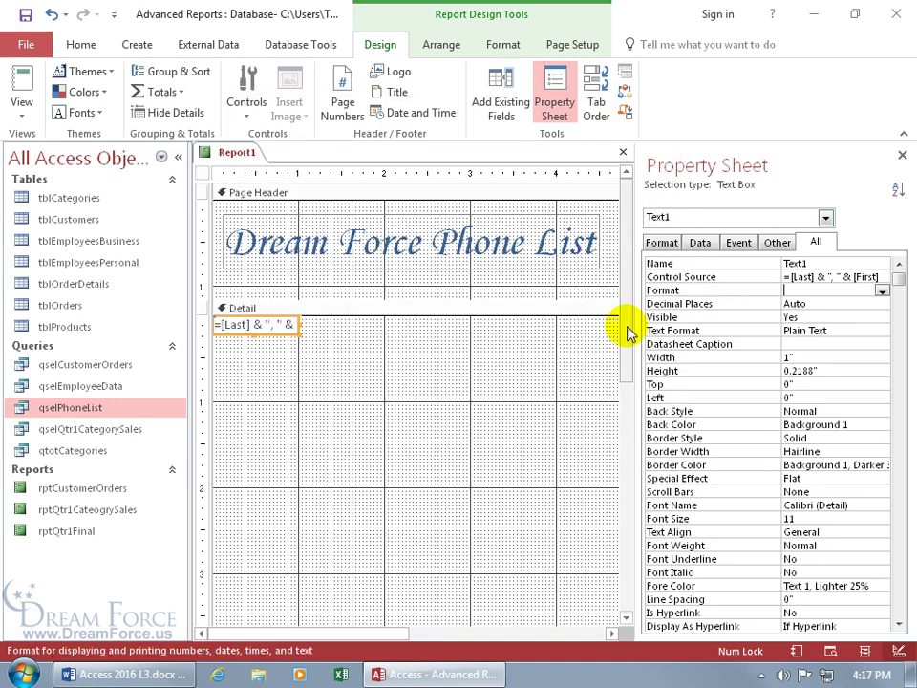
Check how the names are laid out on the first two pages in Print Preview, and return to Design view.
{"action": "left_click_drag", "start_coordinate": [623, 329], "coordinate": [624, 512]}
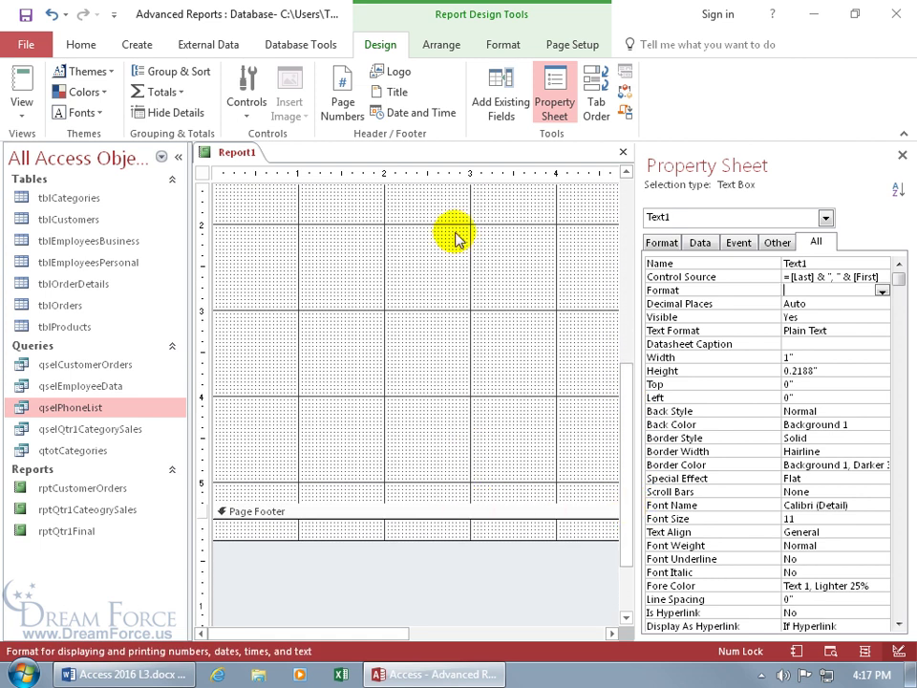
{"action": "right_click", "coordinate": [229, 161]}
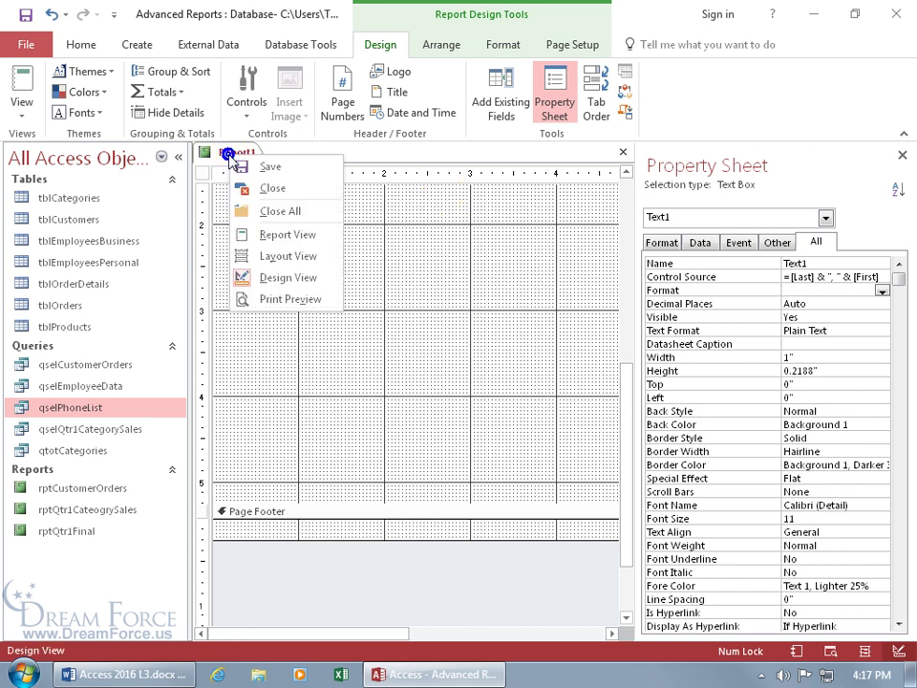
{"action": "left_click", "coordinate": [287, 298]}
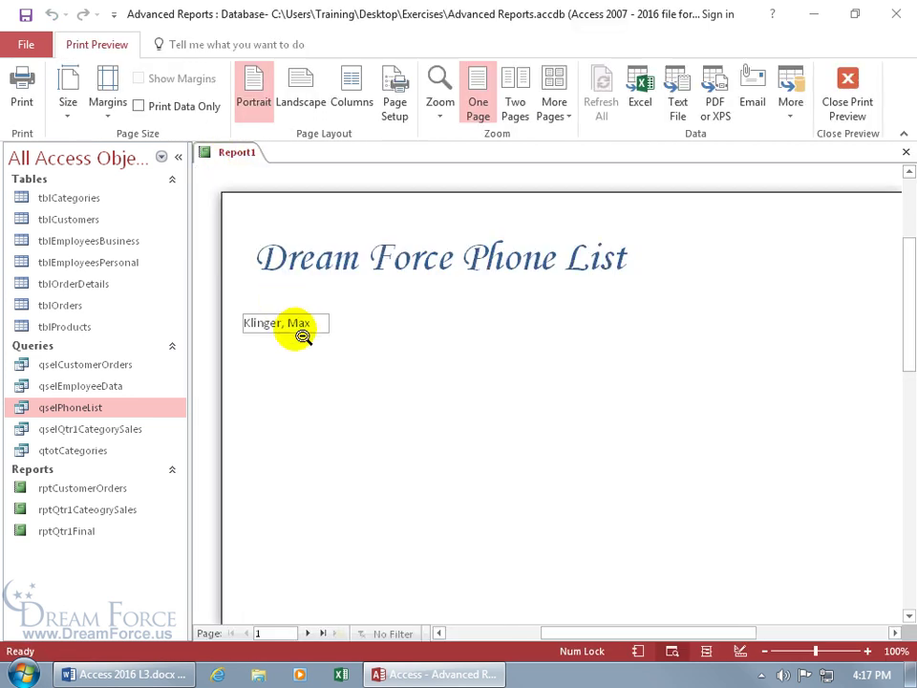
{"action": "scroll", "coordinate": [447, 354], "scroll_direction": "down", "scroll_amount": 3}
{"action": "scroll", "coordinate": [449, 355], "scroll_direction": "down", "scroll_amount": 5}
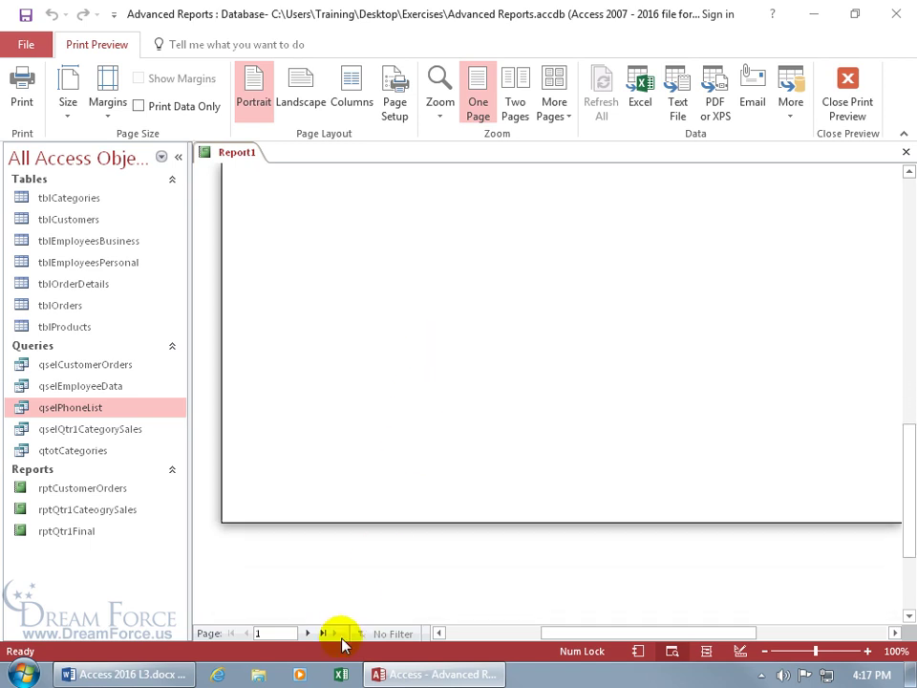
{"action": "left_click", "coordinate": [307, 633]}
{"action": "scroll", "coordinate": [358, 481], "scroll_direction": "up", "scroll_amount": 5}
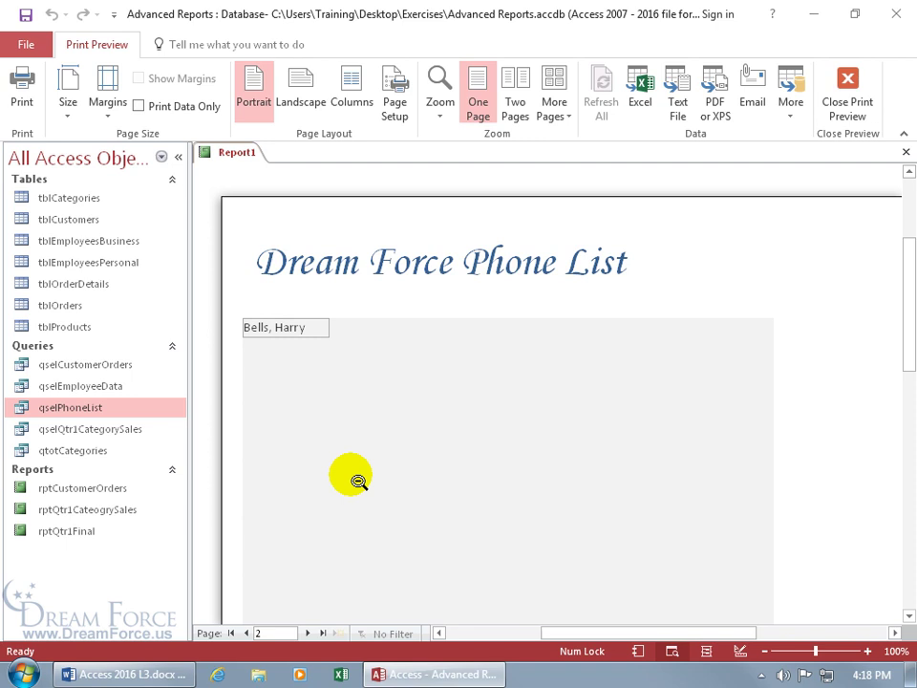
{"action": "right_click", "coordinate": [366, 349]}
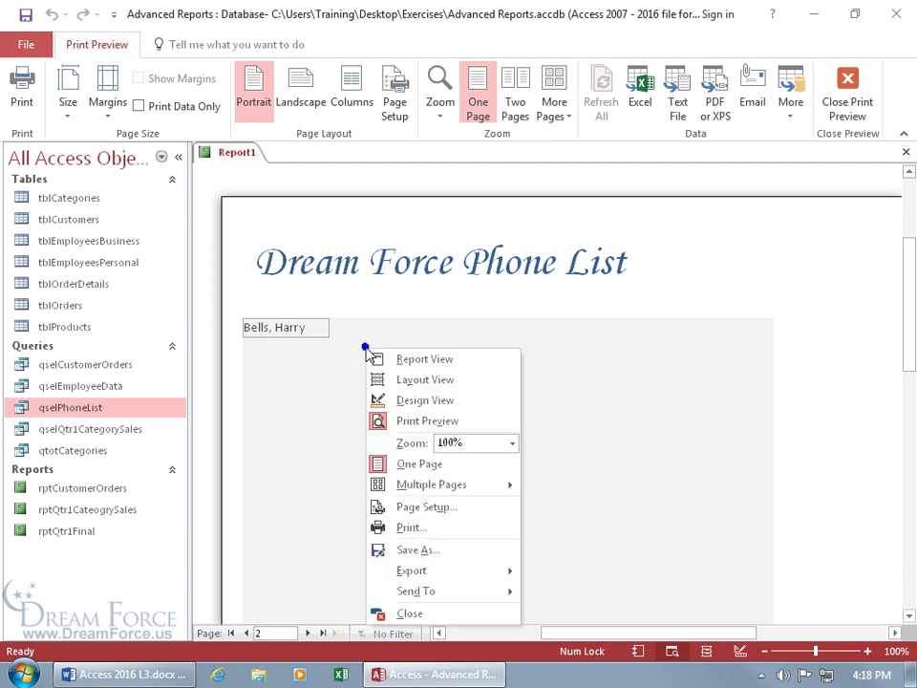
{"action": "left_click", "coordinate": [399, 400]}
Reduce the Detail section to about 0.5 inch high by raising the Page Footer boundary.
{"action": "scroll", "coordinate": [426, 403], "scroll_direction": "down", "scroll_amount": 5}
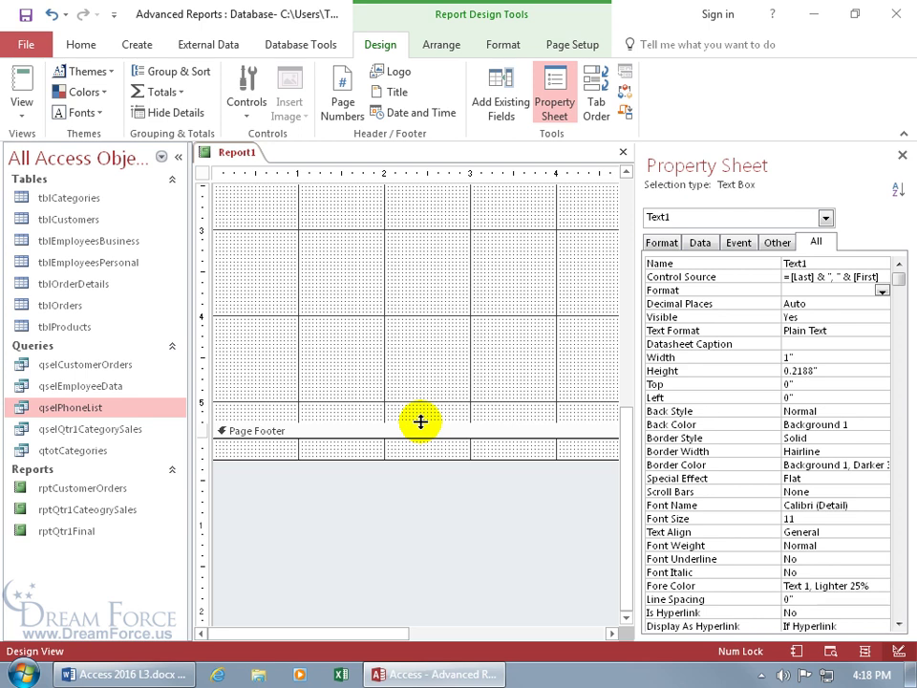
{"action": "left_click_drag", "start_coordinate": [421, 421], "coordinate": [404, 221]}
{"action": "left_click_drag", "start_coordinate": [396, 471], "coordinate": [387, 356]}
{"action": "left_click", "coordinate": [393, 393]}
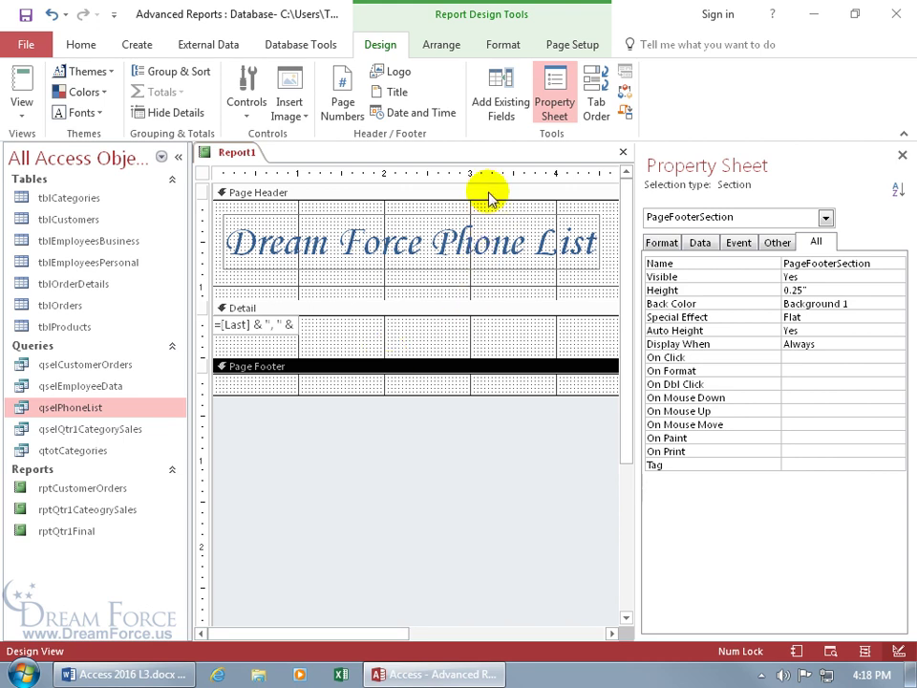
Add the Ext field to the Detail section, remove its attached label, and place it directly beside the name text box.
{"action": "left_click", "coordinate": [503, 102]}
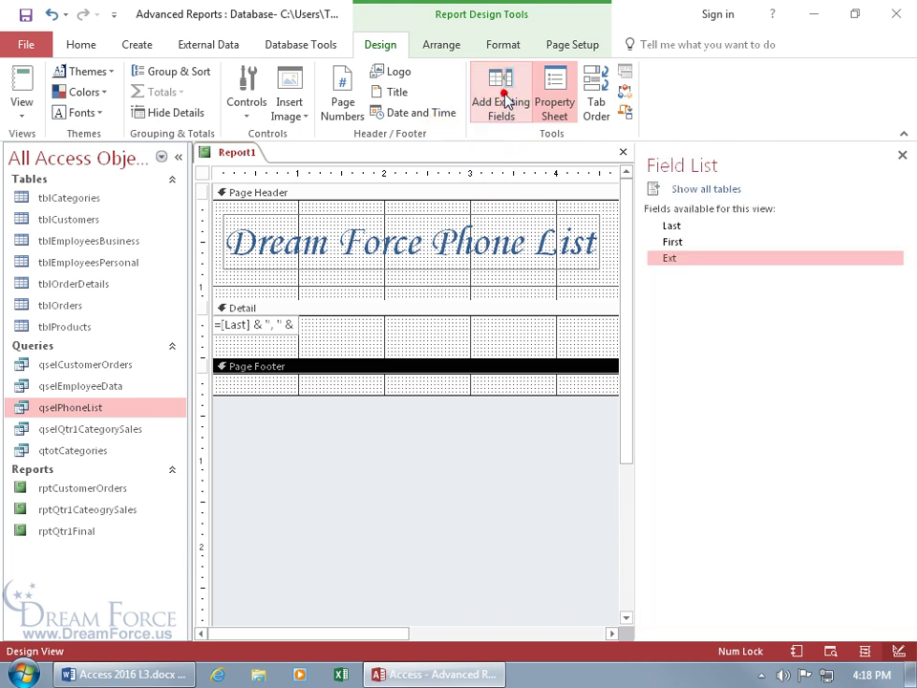
{"action": "double_click", "coordinate": [670, 261]}
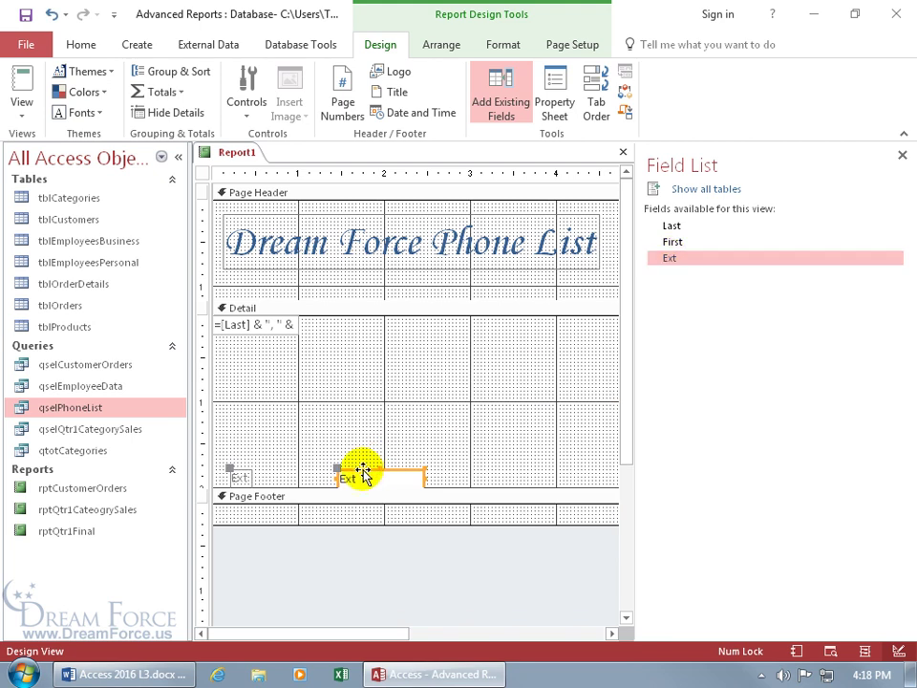
{"action": "left_click_drag", "start_coordinate": [364, 473], "coordinate": [451, 357]}
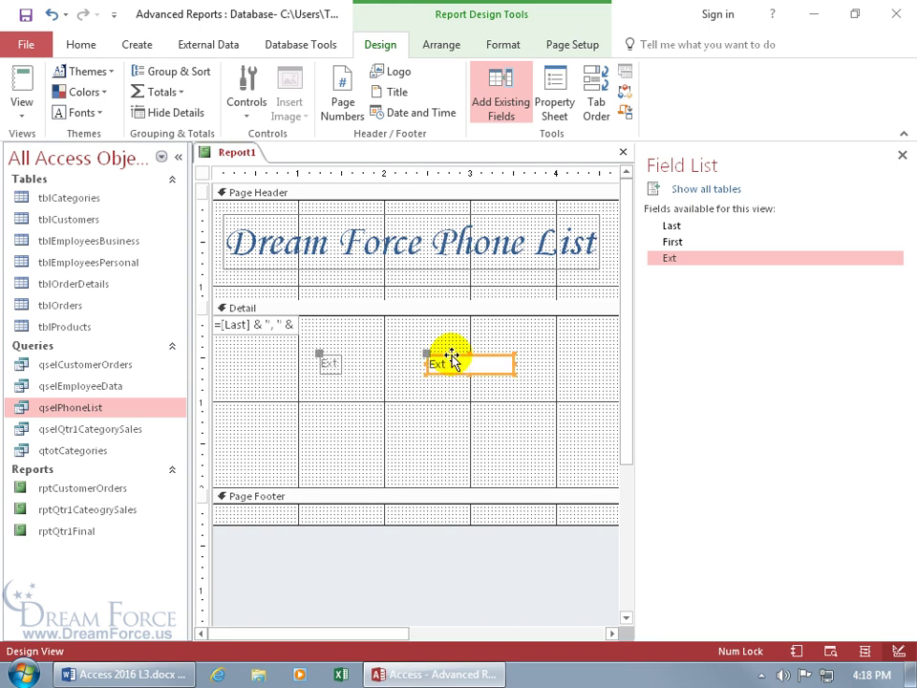
{"action": "left_click", "coordinate": [334, 359]}
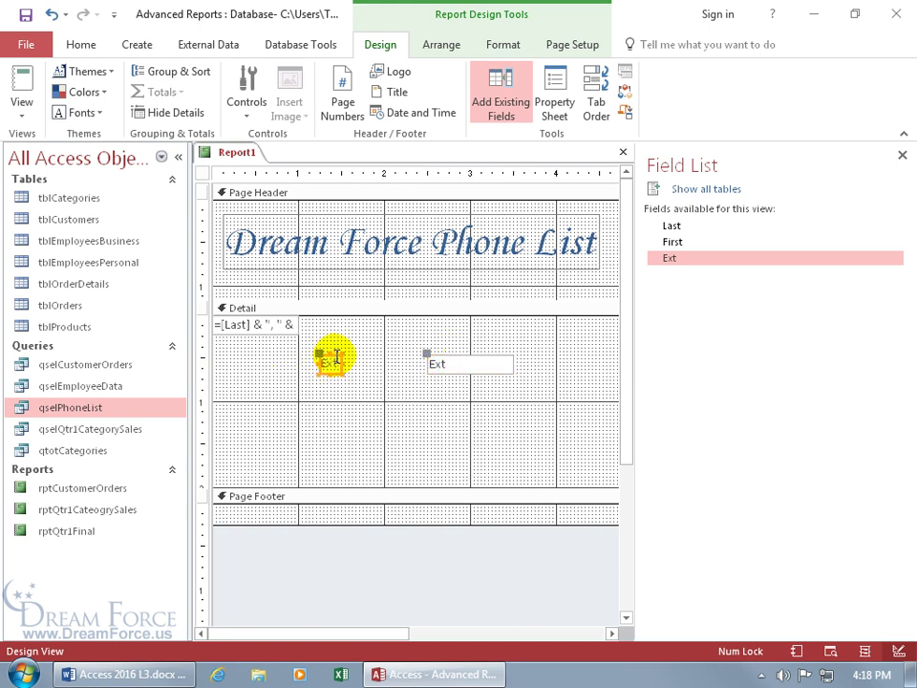
{"action": "left_click_drag", "start_coordinate": [335, 359], "coordinate": [338, 316]}
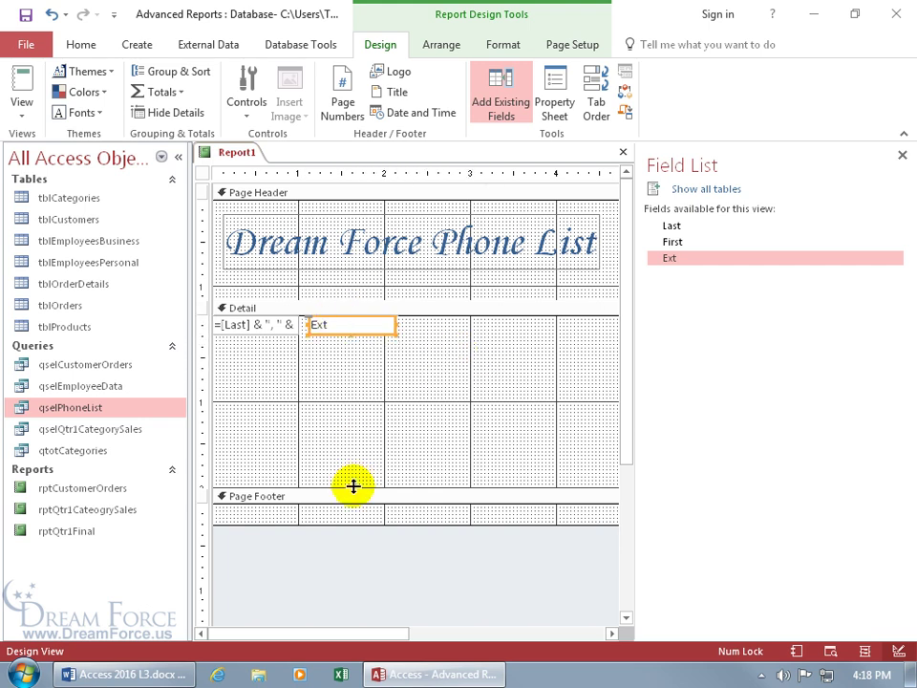
Shrink the Detail section to the height of its text boxes and check the list in Print Preview before returning to Design view.
{"action": "left_click_drag", "start_coordinate": [352, 486], "coordinate": [352, 325]}
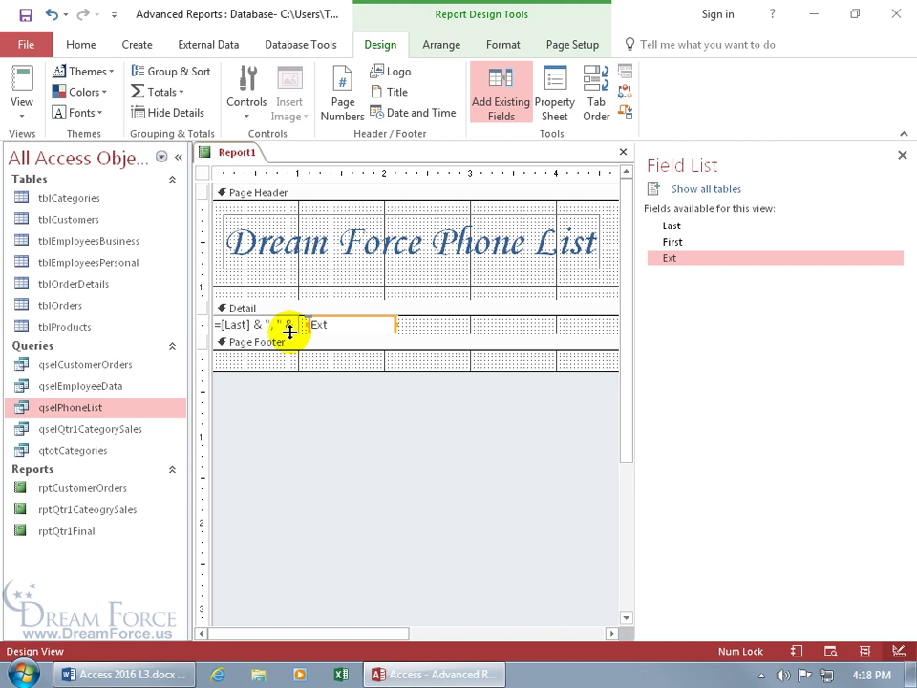
{"action": "right_click", "coordinate": [227, 151]}
{"action": "left_click", "coordinate": [250, 291]}
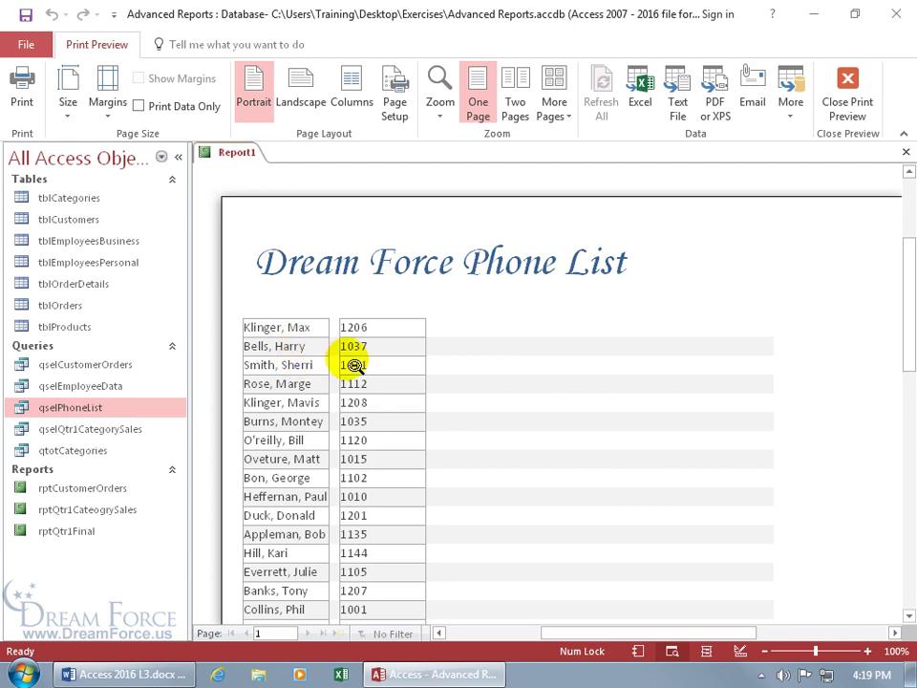
{"action": "right_click", "coordinate": [418, 294]}
{"action": "left_click", "coordinate": [446, 344]}
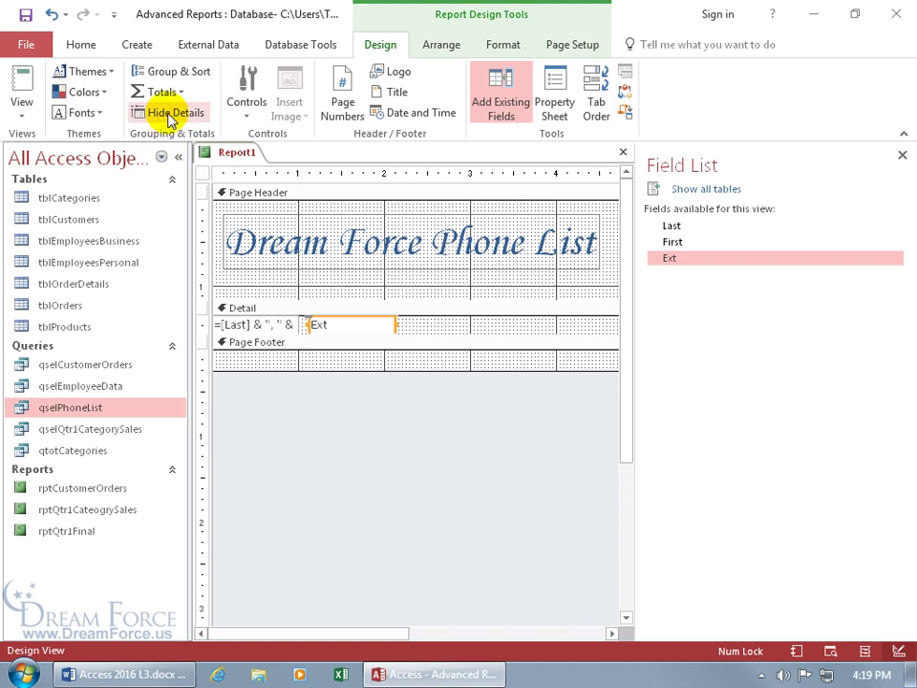
Add a report group and build the grouping expression =Left([Last],1) for it in the Expression Builder.
{"action": "left_click", "coordinate": [178, 75]}
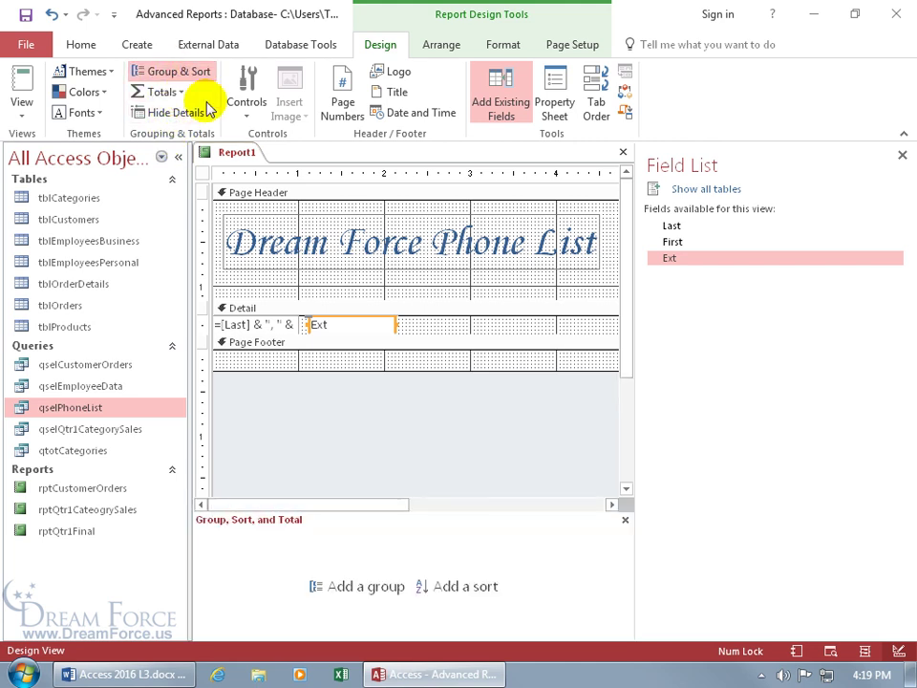
{"action": "left_click", "coordinate": [379, 591]}
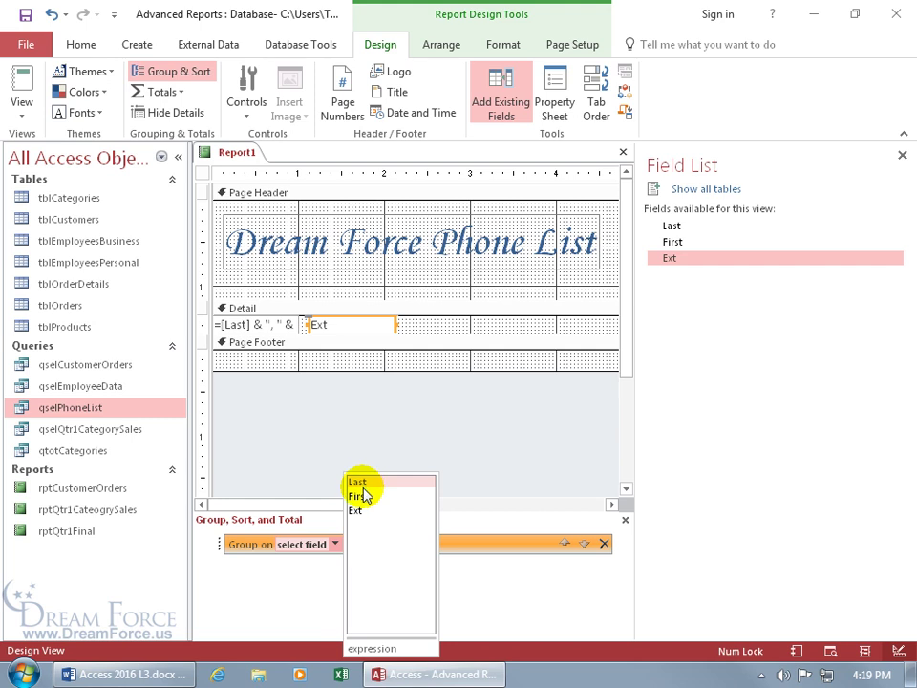
{"action": "left_click", "coordinate": [381, 649]}
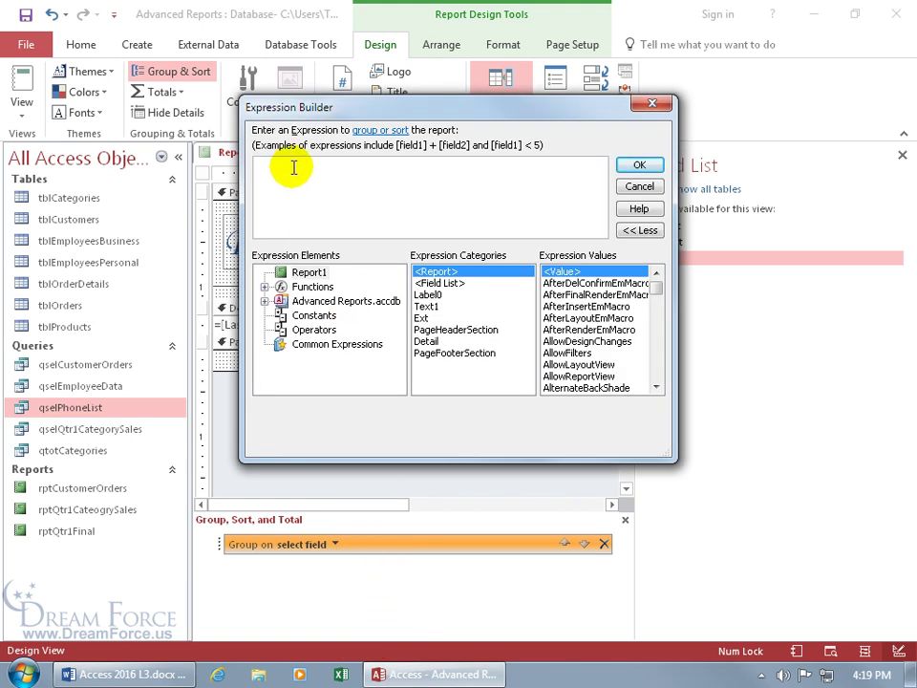
{"action": "type", "text": "="}
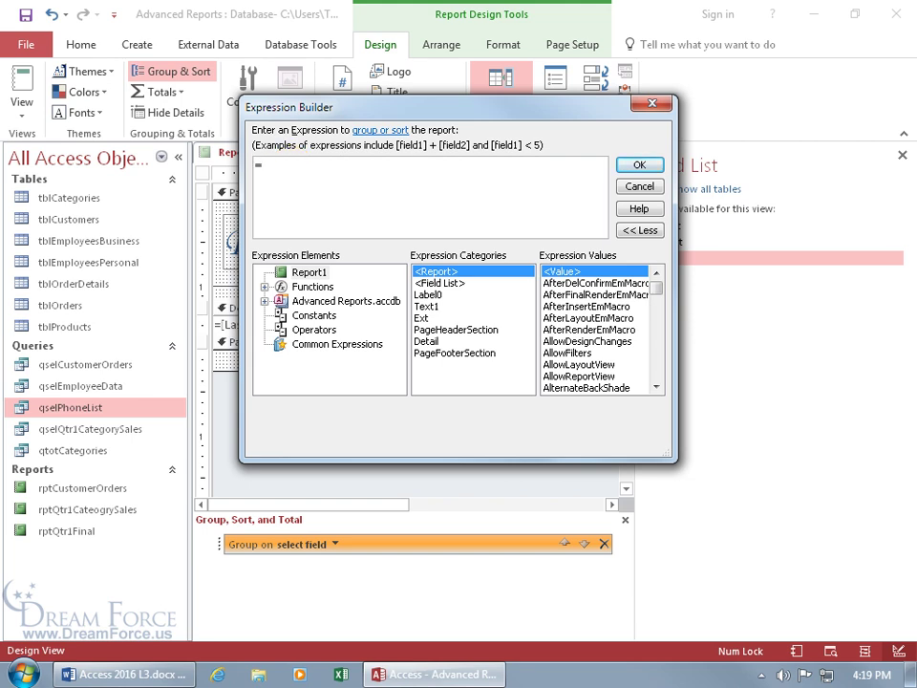
{"action": "type", "text": "lef"}
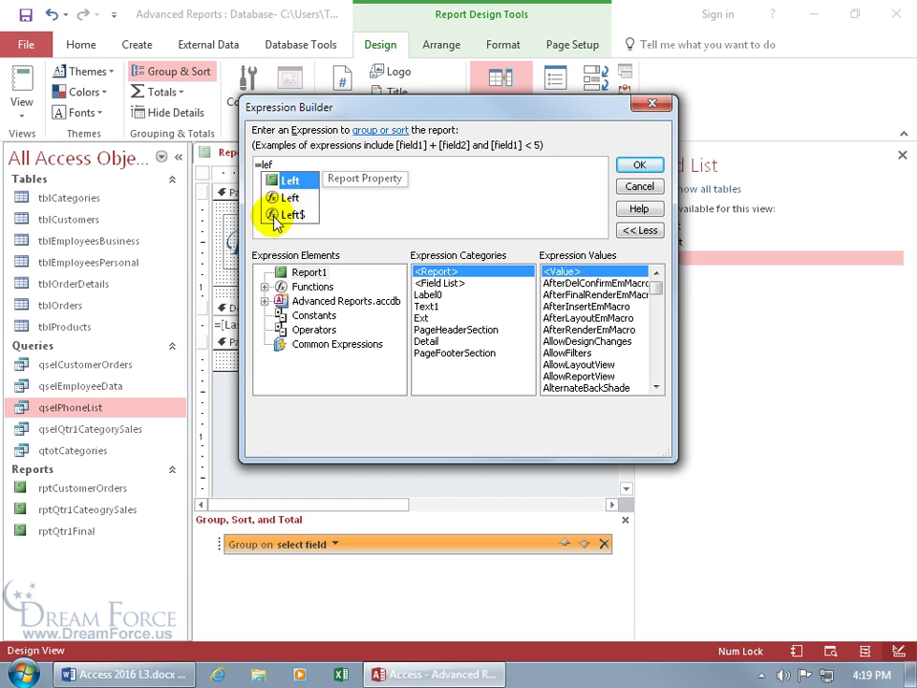
{"action": "key", "text": "Down"}
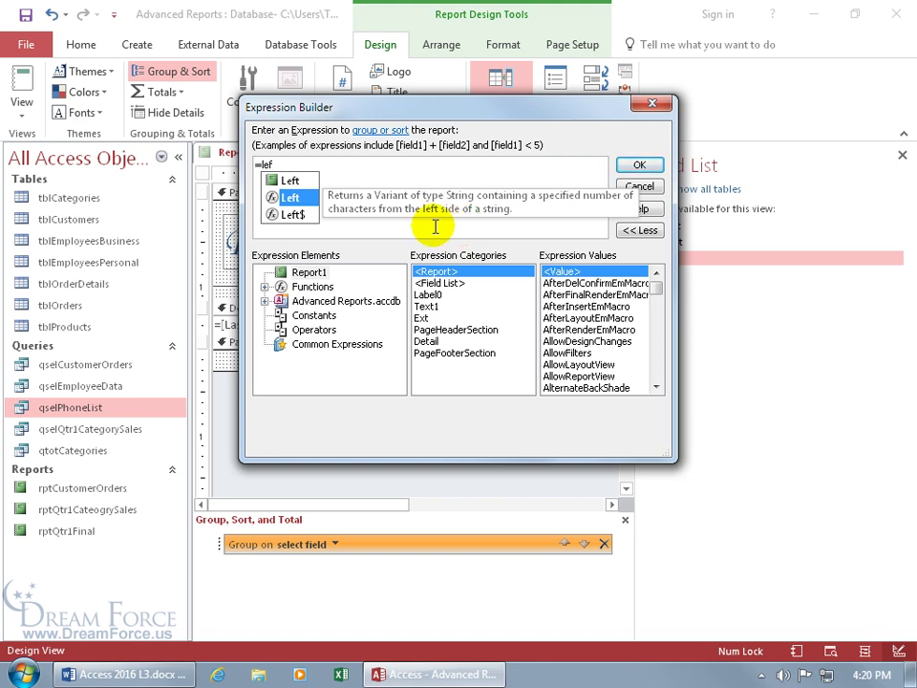
{"action": "double_click", "coordinate": [304, 202]}
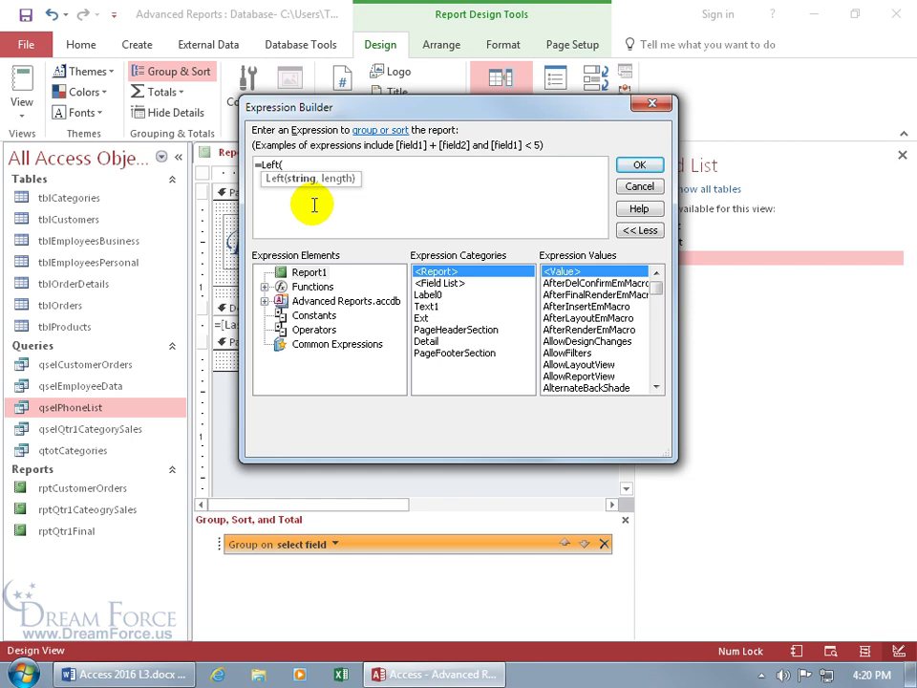
{"action": "type", "text": "las"}
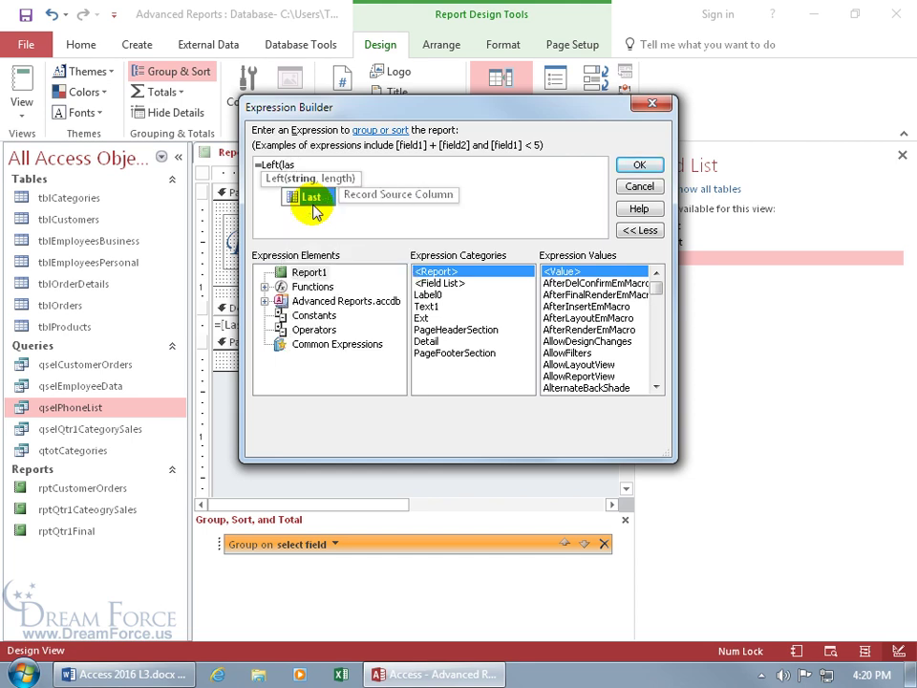
{"action": "double_click", "coordinate": [314, 206]}
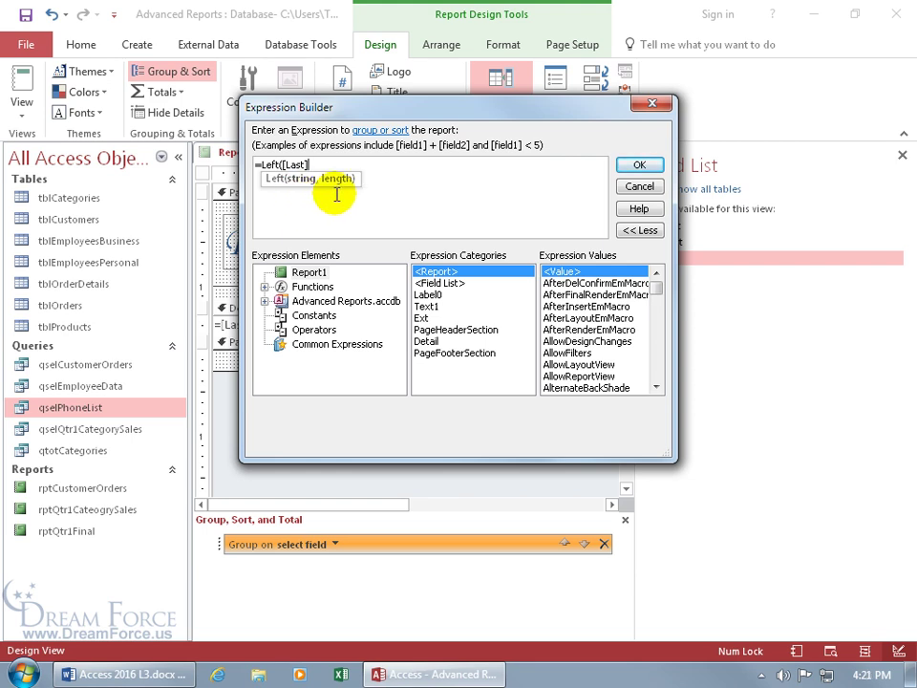
{"action": "type", "text": ",1"}
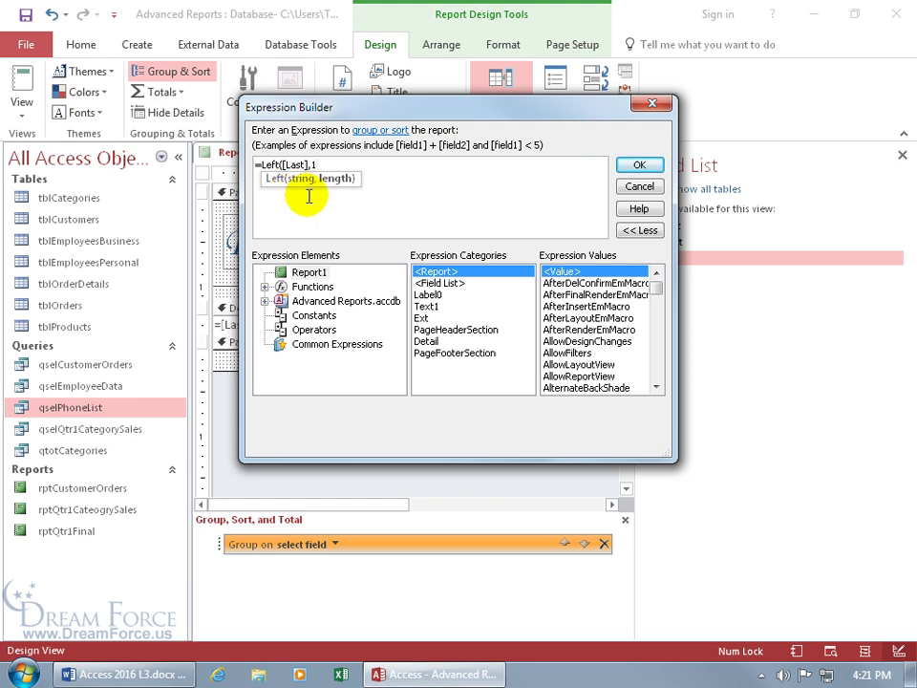
{"action": "type", "text": ")"}
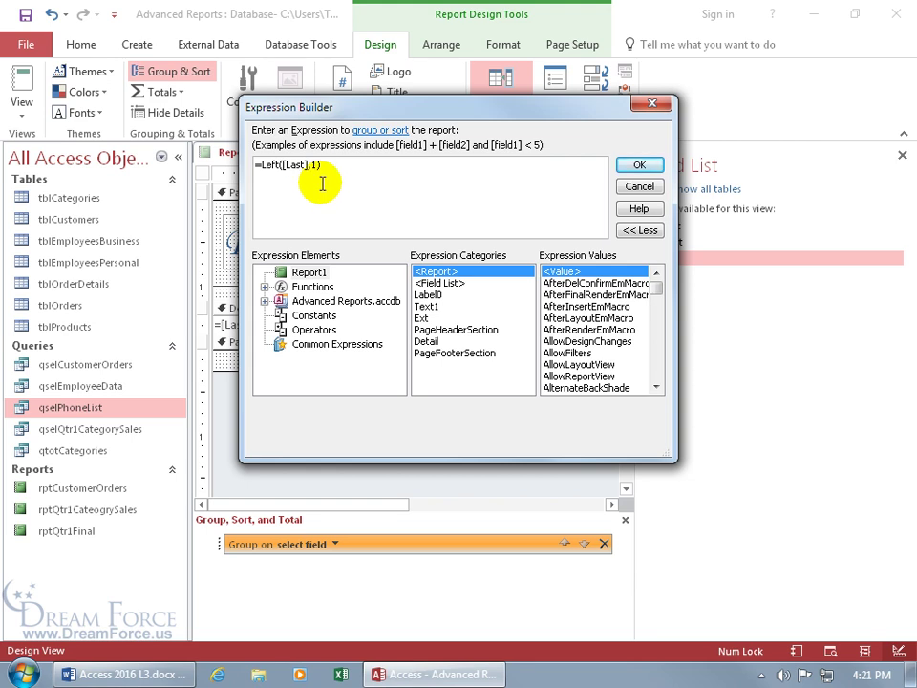
Copy the complete grouping expression for reuse and apply it to the group.
{"action": "left_click_drag", "start_coordinate": [328, 167], "coordinate": [244, 168]}
{"action": "key", "text": "ctrl+c"}
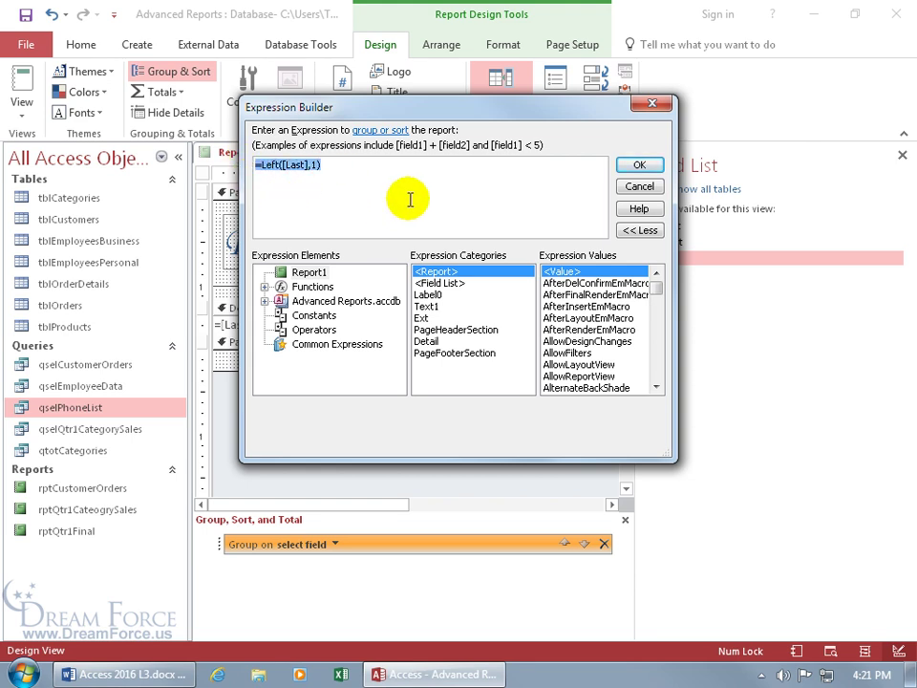
{"action": "left_click", "coordinate": [639, 166]}
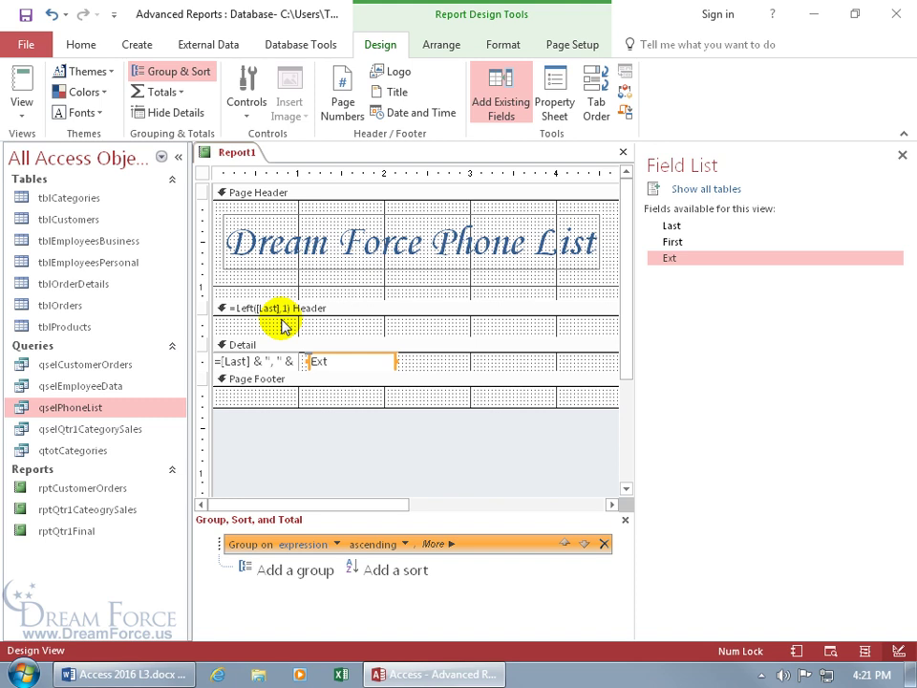
Check how the names are grouped in Print Preview, and return to Design view.
{"action": "right_click", "coordinate": [230, 157]}
{"action": "left_click", "coordinate": [296, 300]}
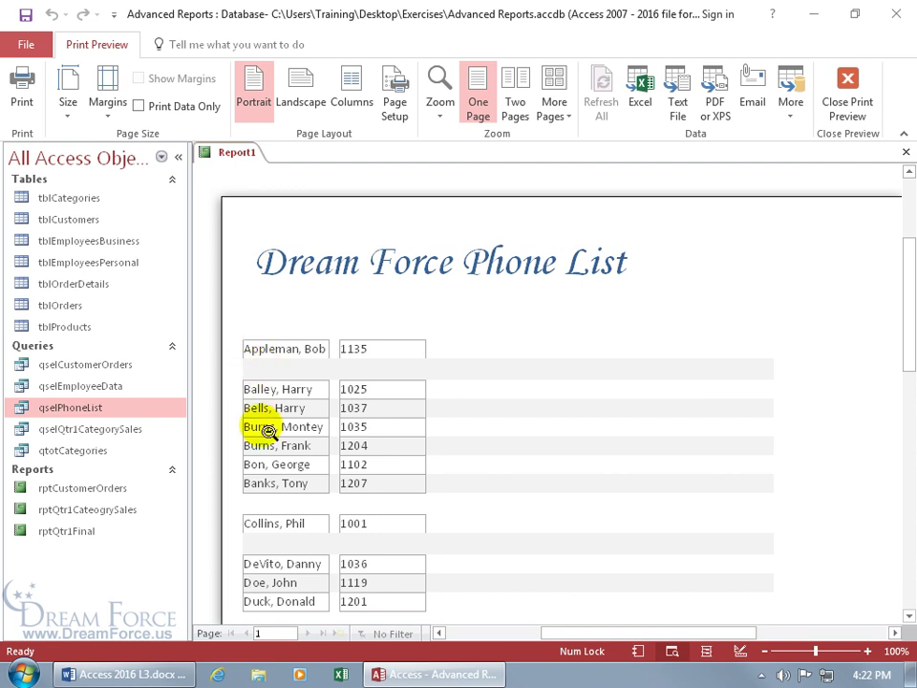
{"action": "right_click", "coordinate": [458, 319]}
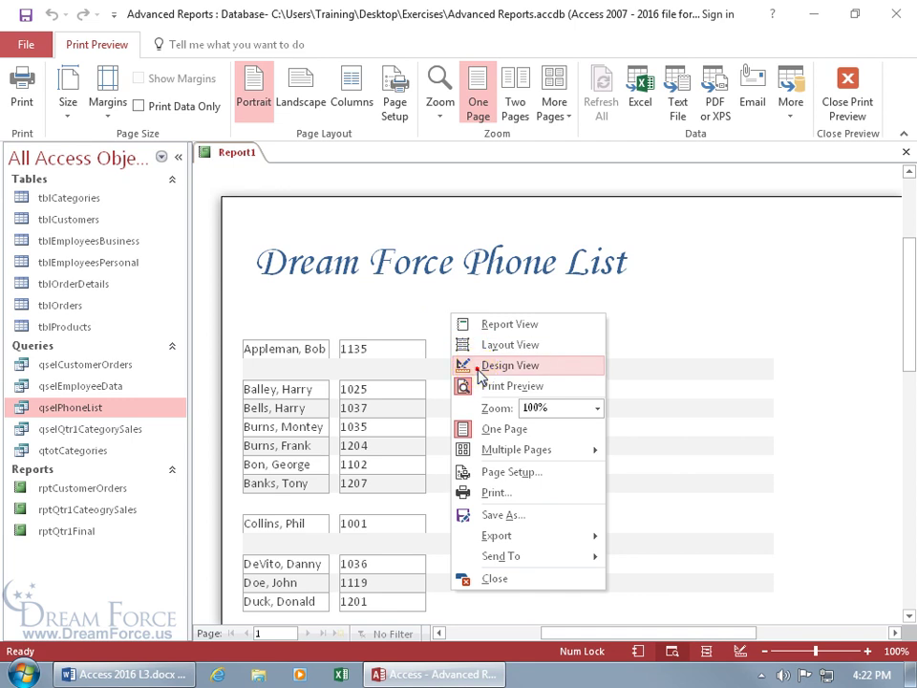
{"action": "left_click", "coordinate": [471, 344]}
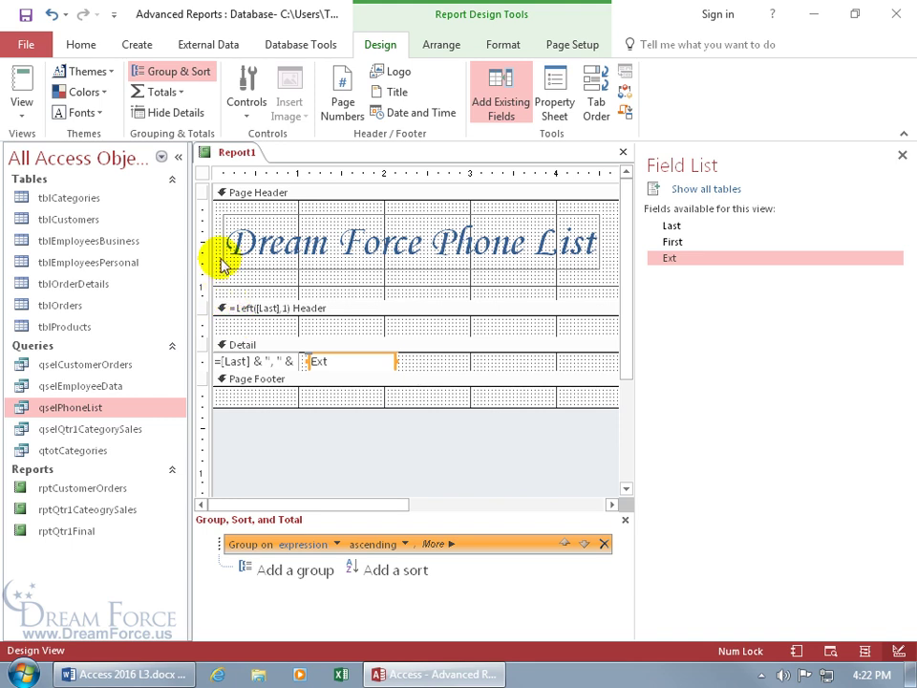
Add a text box to the =Left([Last],1) group header, delete its attached label, and place it at the left edge just above Detail.
{"action": "left_click", "coordinate": [246, 115]}
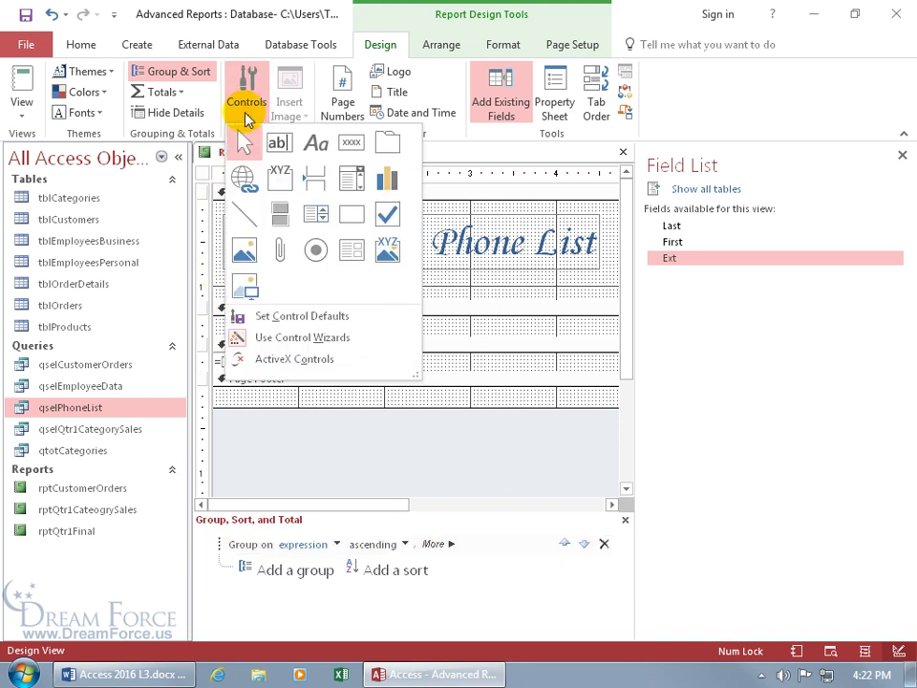
{"action": "left_click", "coordinate": [277, 139]}
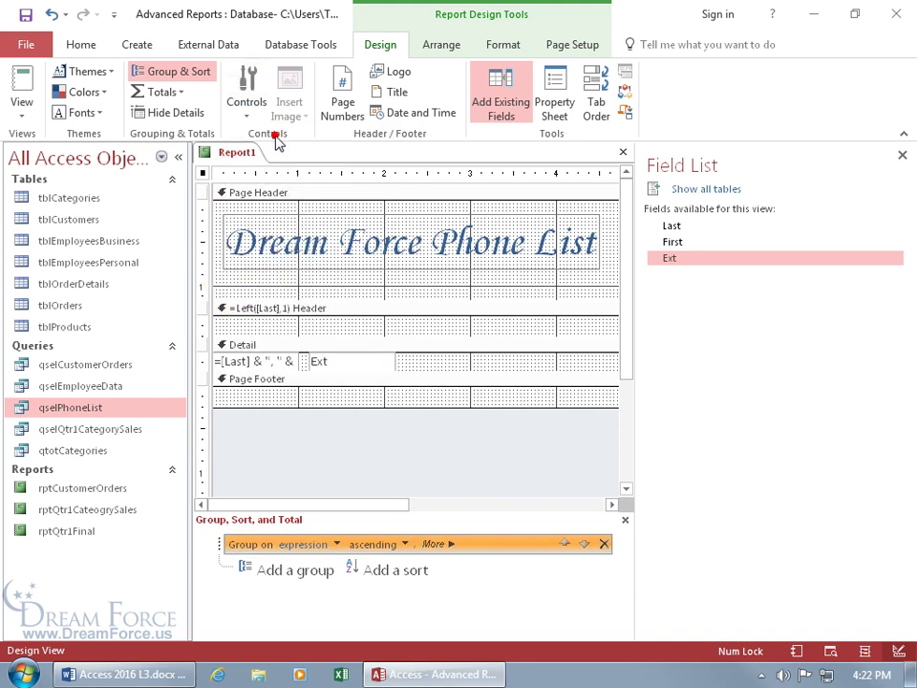
{"action": "left_click", "coordinate": [295, 319]}
{"action": "left_click", "coordinate": [233, 325]}
{"action": "key", "text": "Delete"}
{"action": "left_click", "coordinate": [333, 327]}
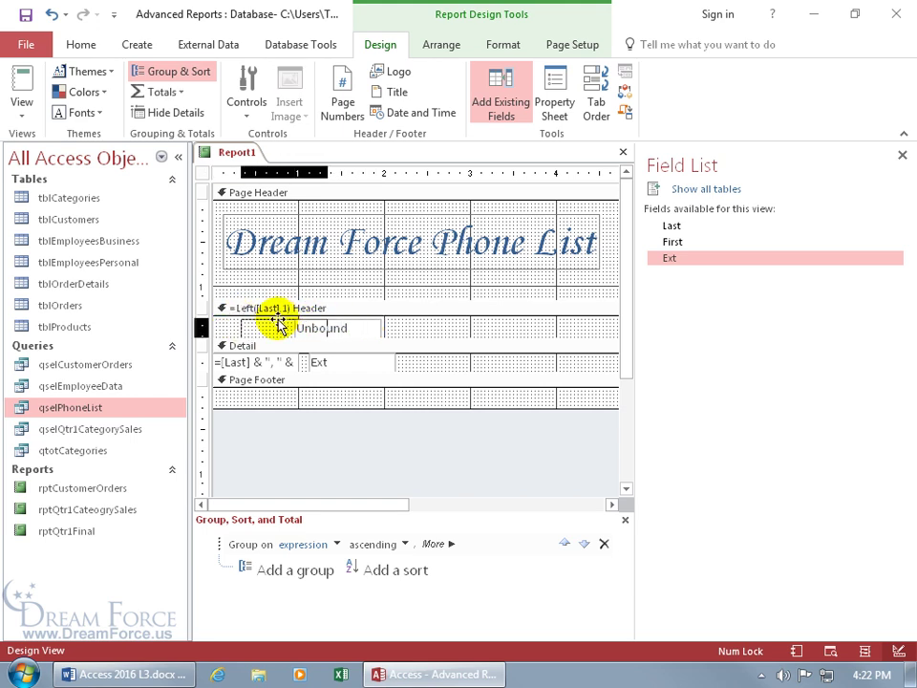
{"action": "left_click_drag", "start_coordinate": [272, 314], "coordinate": [281, 348]}
Paste the copied expression =Left([Last],1) into the unbound text box in the group header.
{"action": "left_click", "coordinate": [286, 334]}
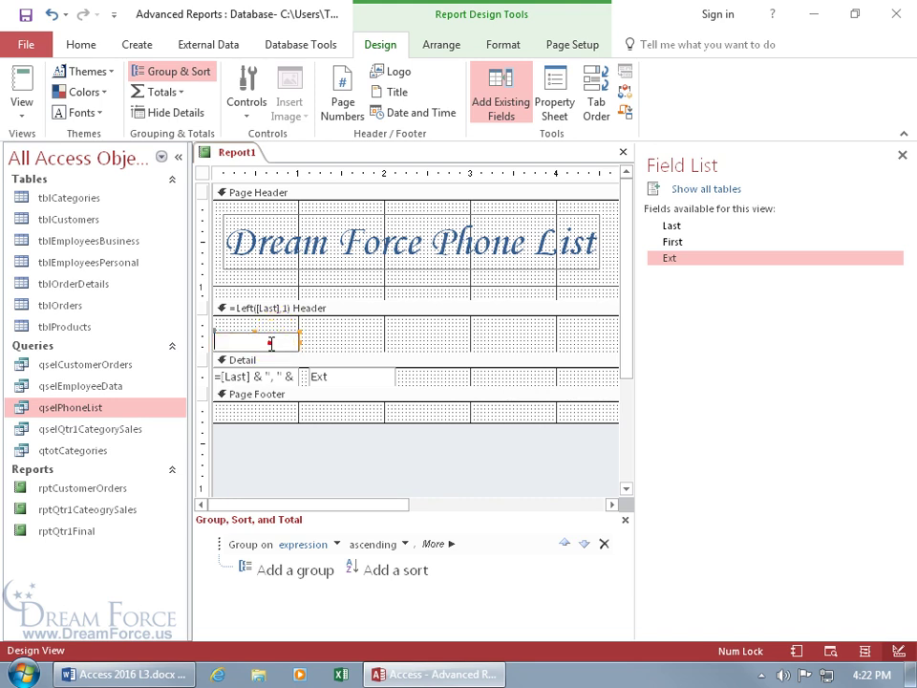
{"action": "left_click", "coordinate": [271, 344]}
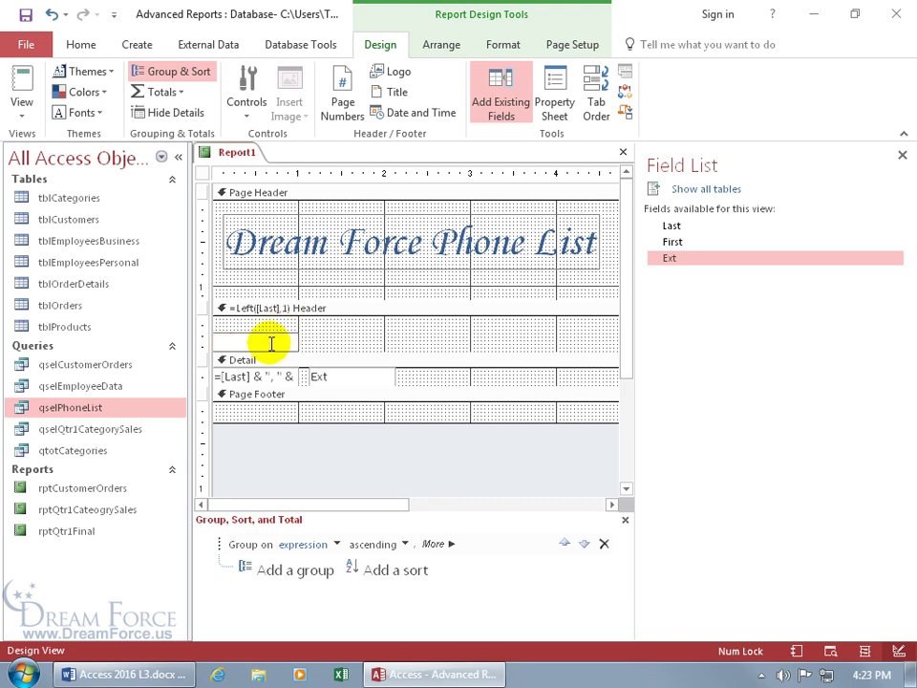
{"action": "key", "text": "ctrl+v"}
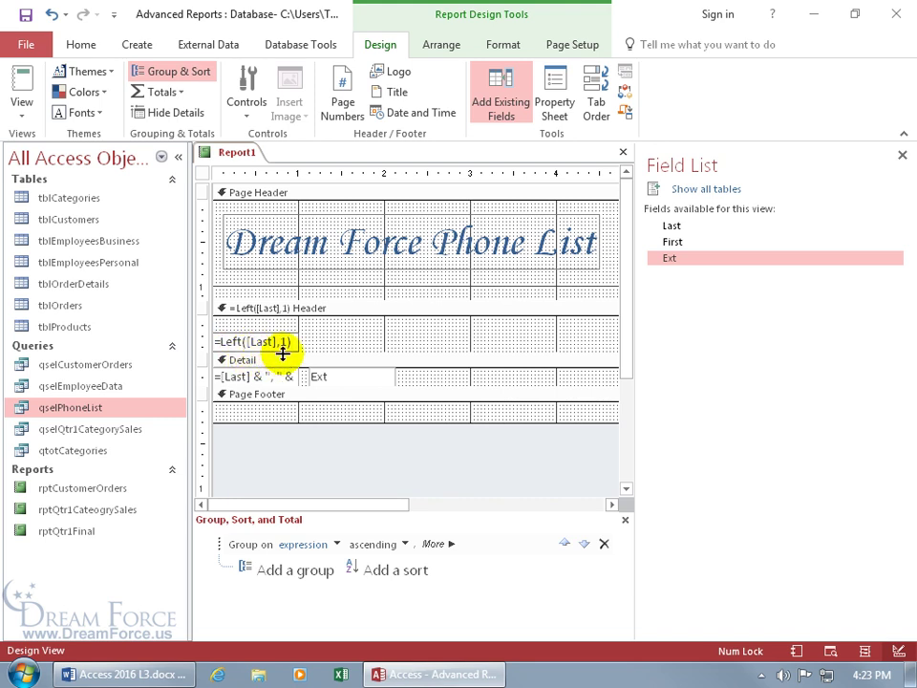
{"action": "left_click", "coordinate": [323, 352]}
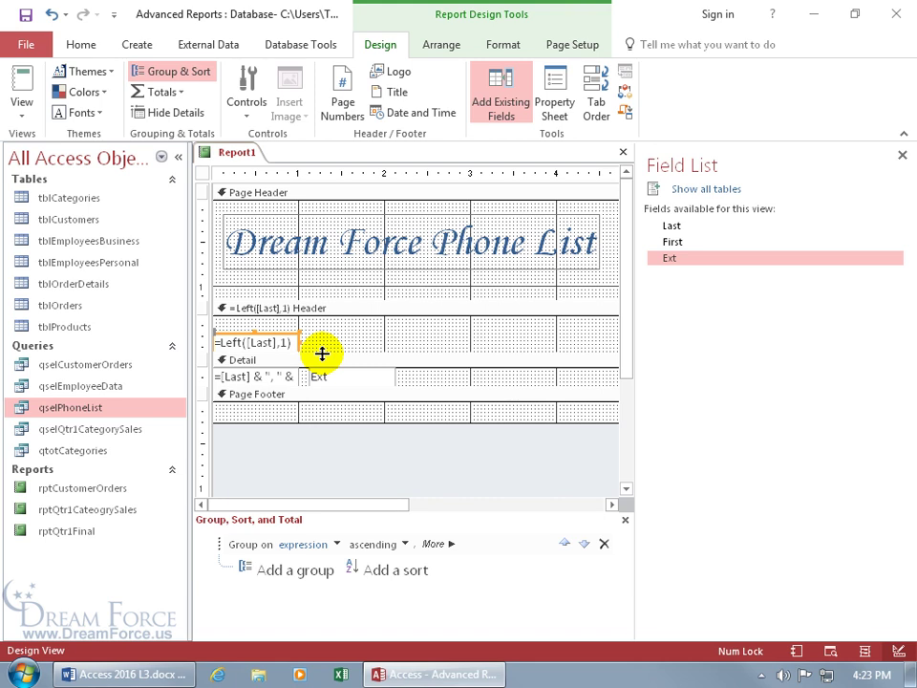
Check the letter headings and the page break across both pages in Print Preview, and return to Design view.
{"action": "right_click", "coordinate": [231, 153]}
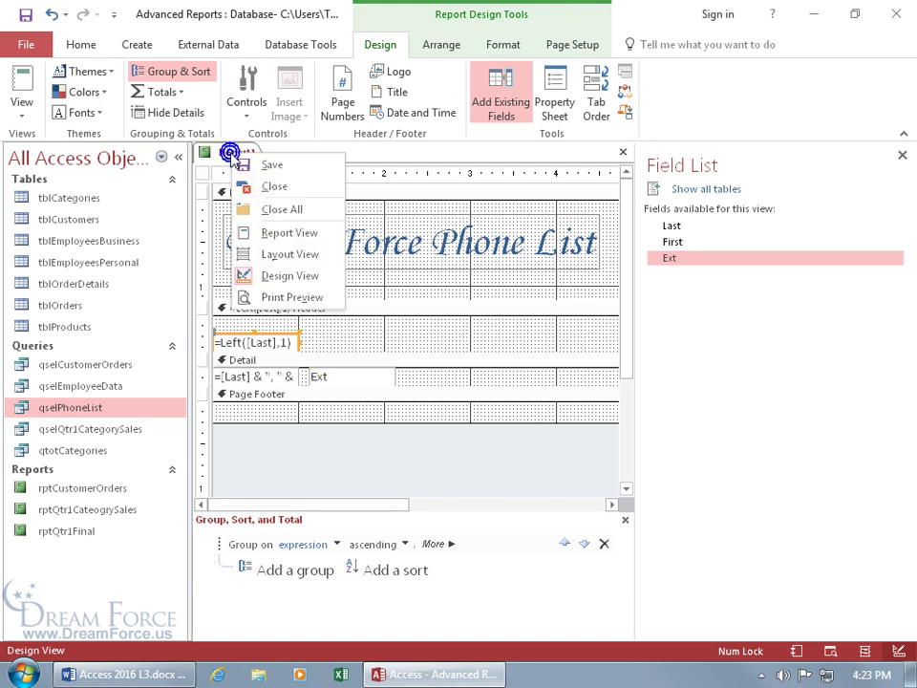
{"action": "left_click", "coordinate": [277, 296]}
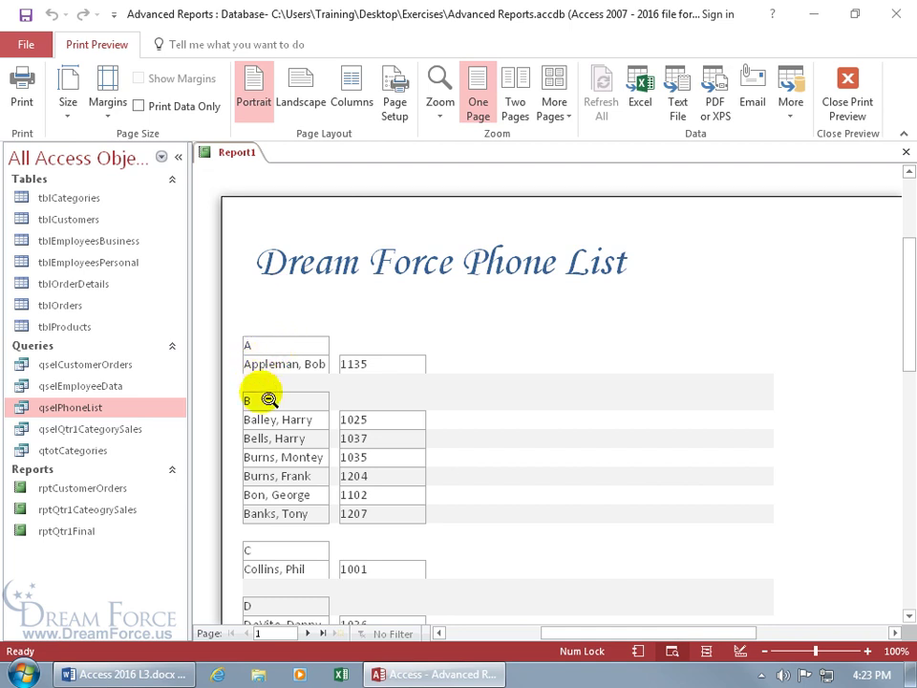
{"action": "left_click", "coordinate": [501, 352]}
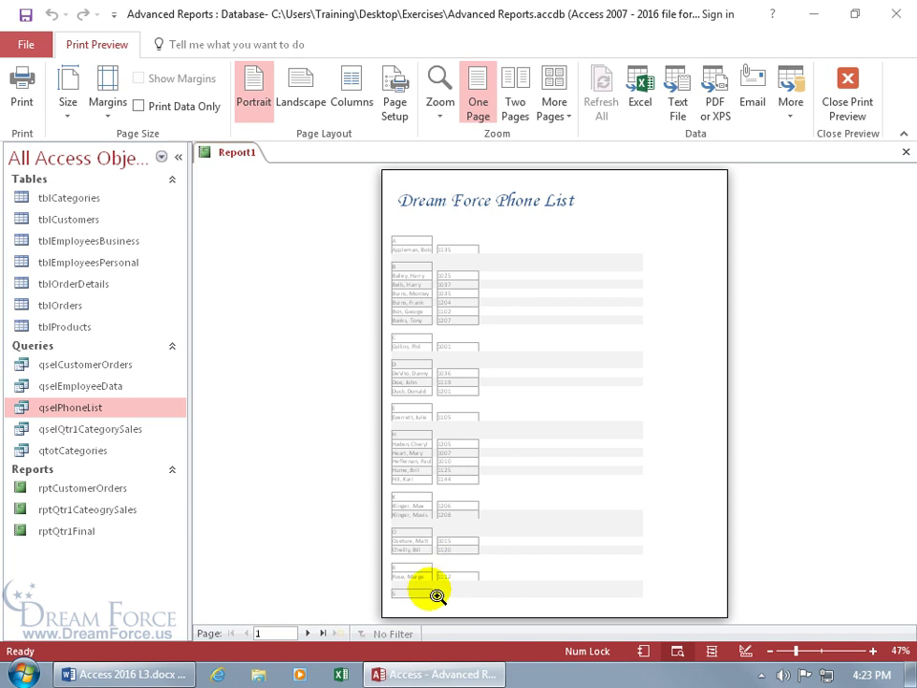
{"action": "left_click", "coordinate": [308, 634]}
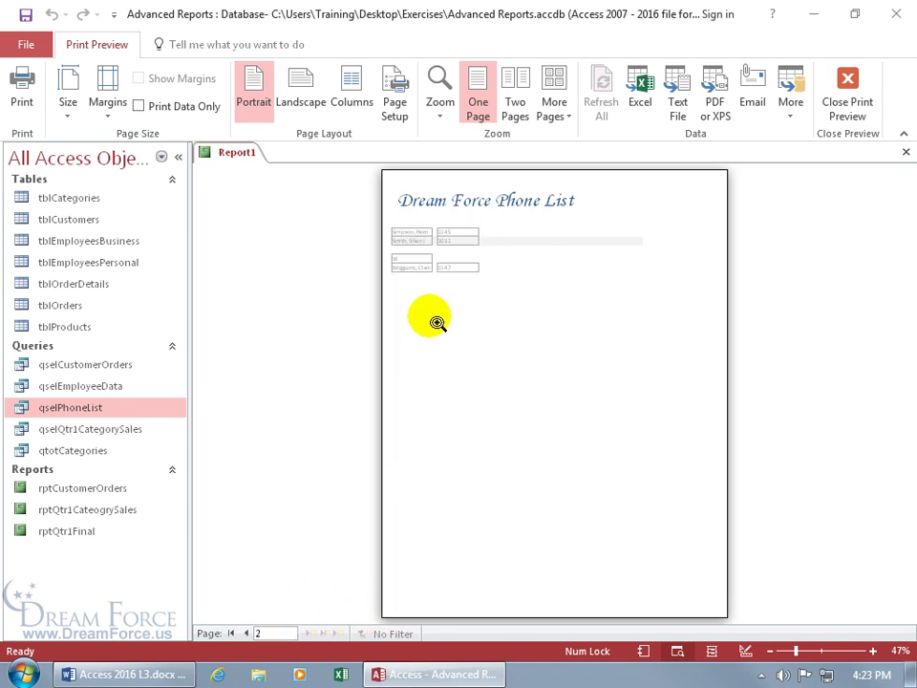
{"action": "left_click", "coordinate": [241, 634]}
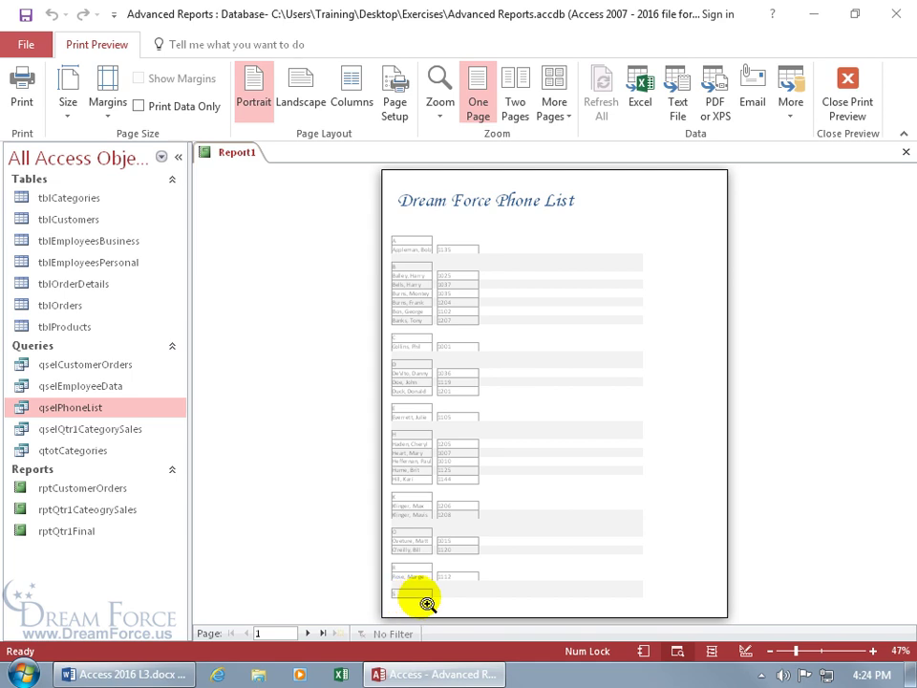
{"action": "right_click", "coordinate": [521, 323]}
{"action": "left_click", "coordinate": [555, 375]}
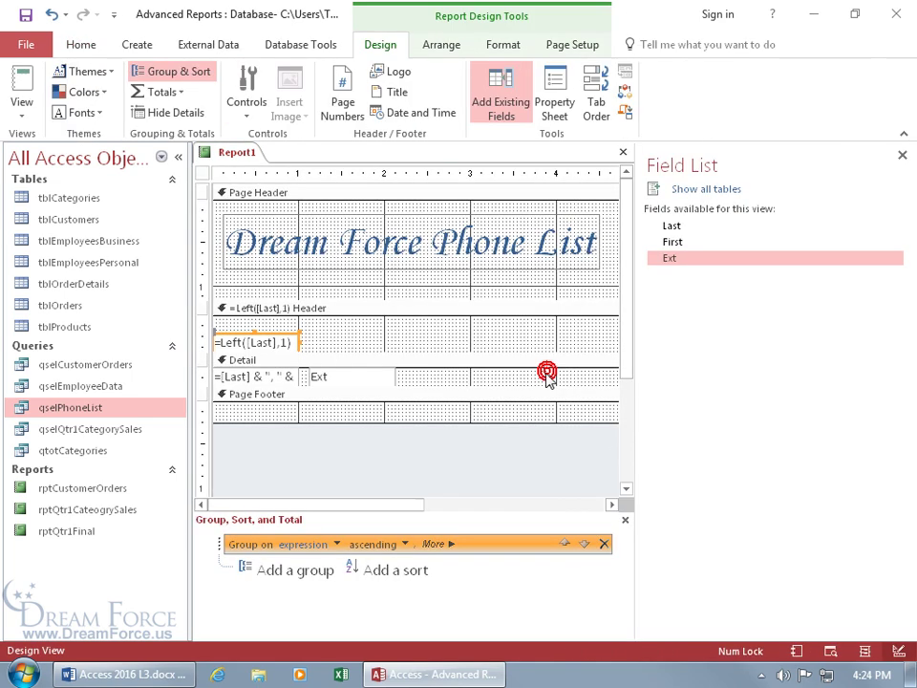
Expand the group's options and set it to keep the whole group together on one page.
{"action": "left_click", "coordinate": [446, 545]}
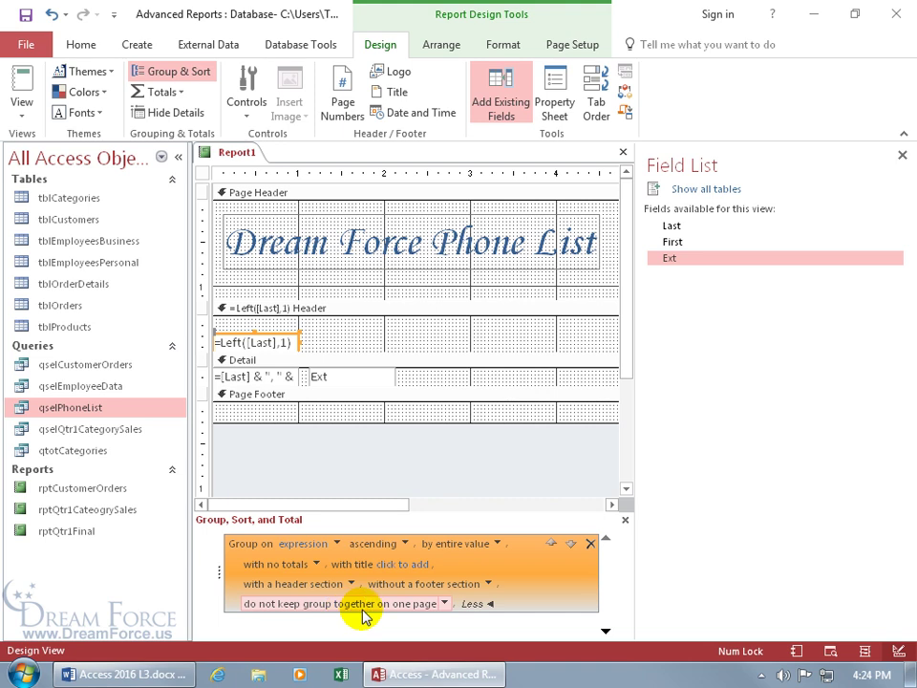
{"action": "left_click", "coordinate": [445, 604]}
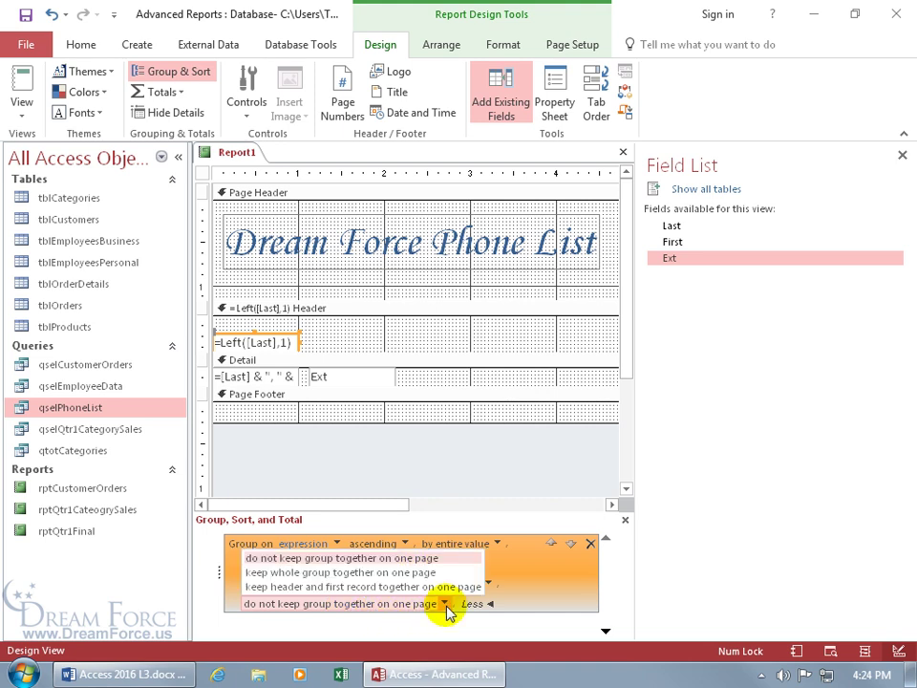
{"action": "left_click", "coordinate": [409, 574]}
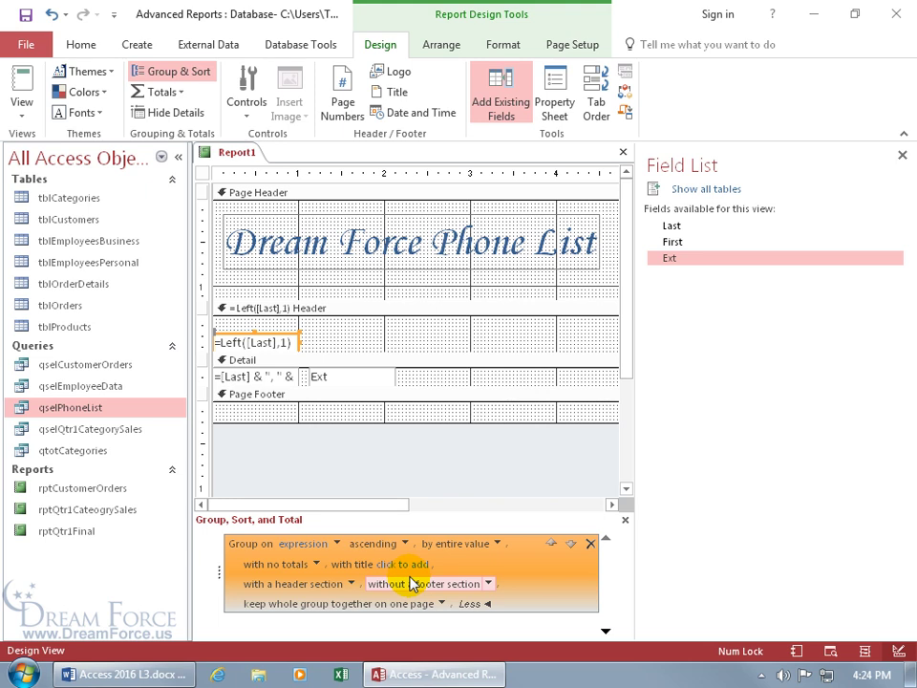
Preview the report and zoom in on the last groups of page 1 to check where the page breaks.
{"action": "right_click", "coordinate": [239, 157]}
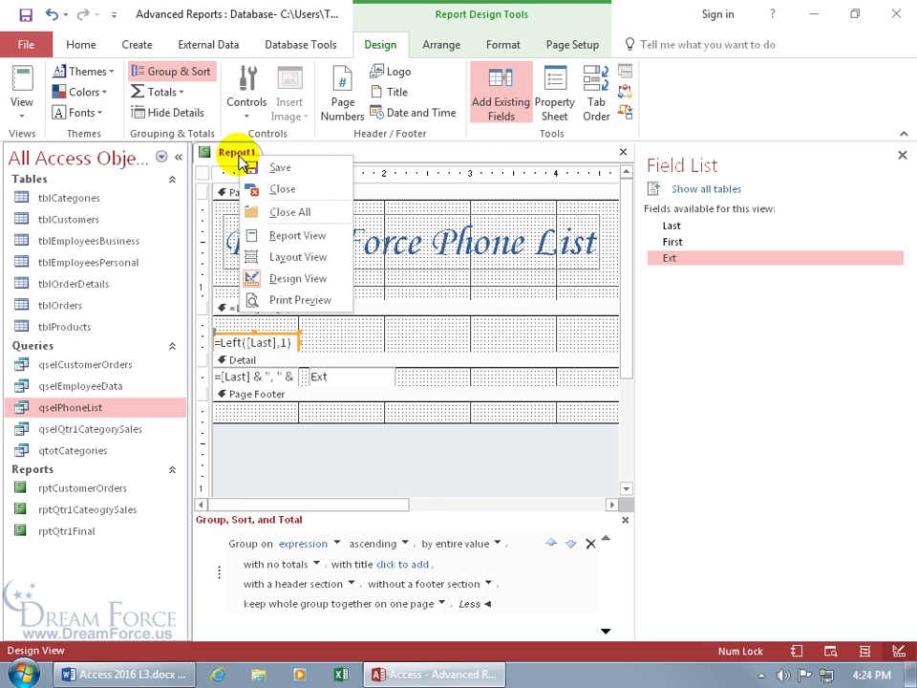
{"action": "left_click", "coordinate": [277, 302]}
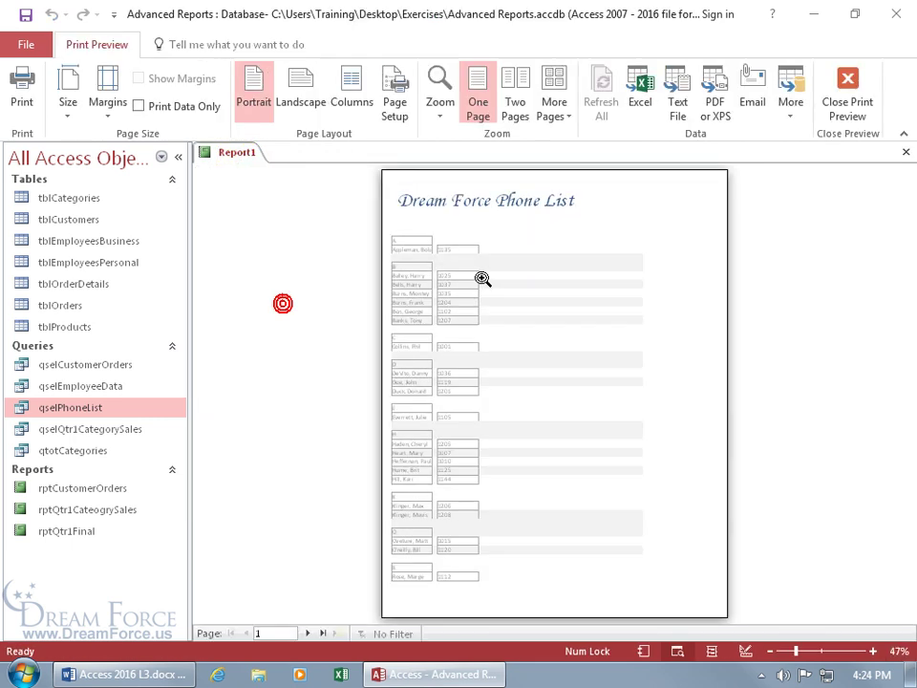
{"action": "left_click", "coordinate": [455, 545]}
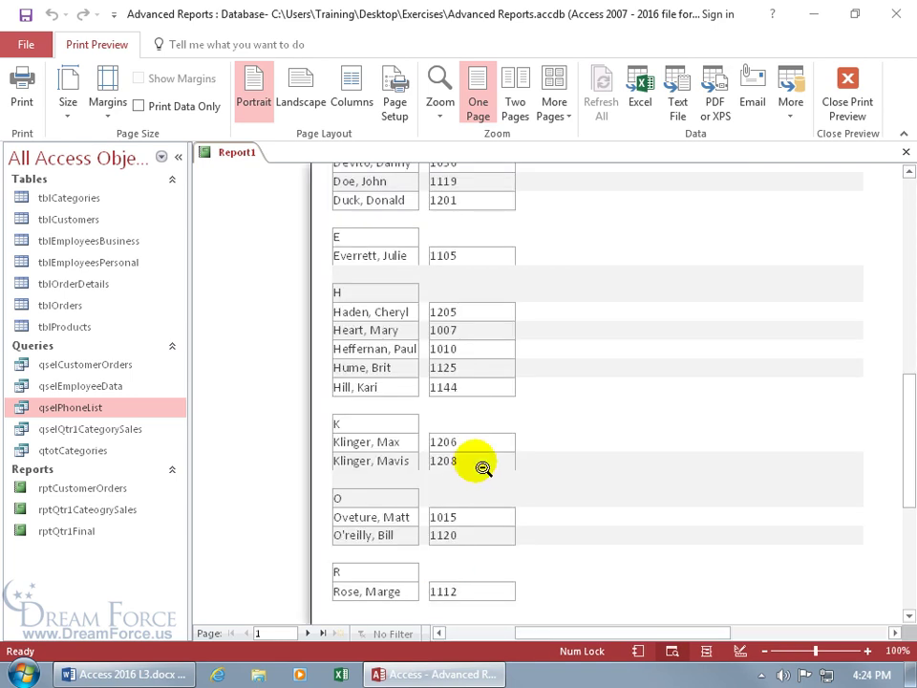
Check the end of page 1 and zoom in on the groups on page 2 of the previewed report.
{"action": "scroll", "coordinate": [475, 516], "scroll_direction": "down", "scroll_amount": 2}
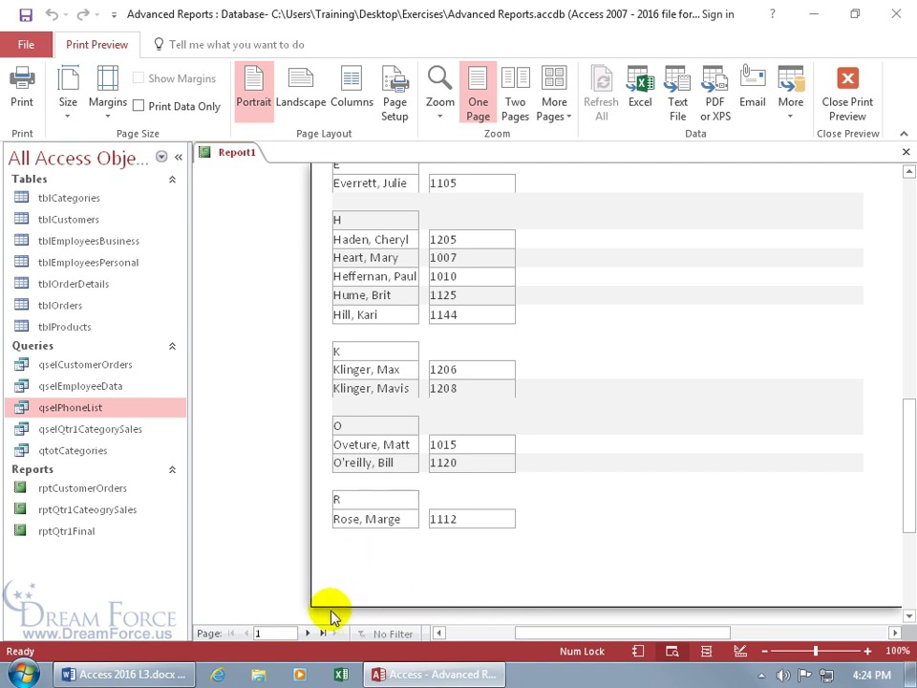
{"action": "left_click", "coordinate": [310, 637]}
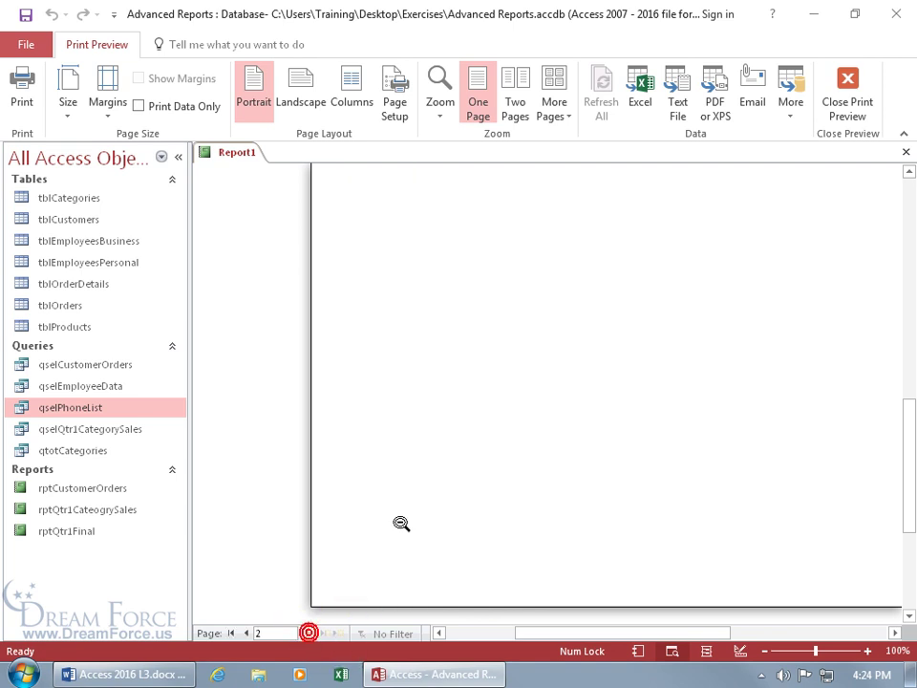
{"action": "left_click", "coordinate": [456, 296]}
{"action": "left_click", "coordinate": [460, 238]}
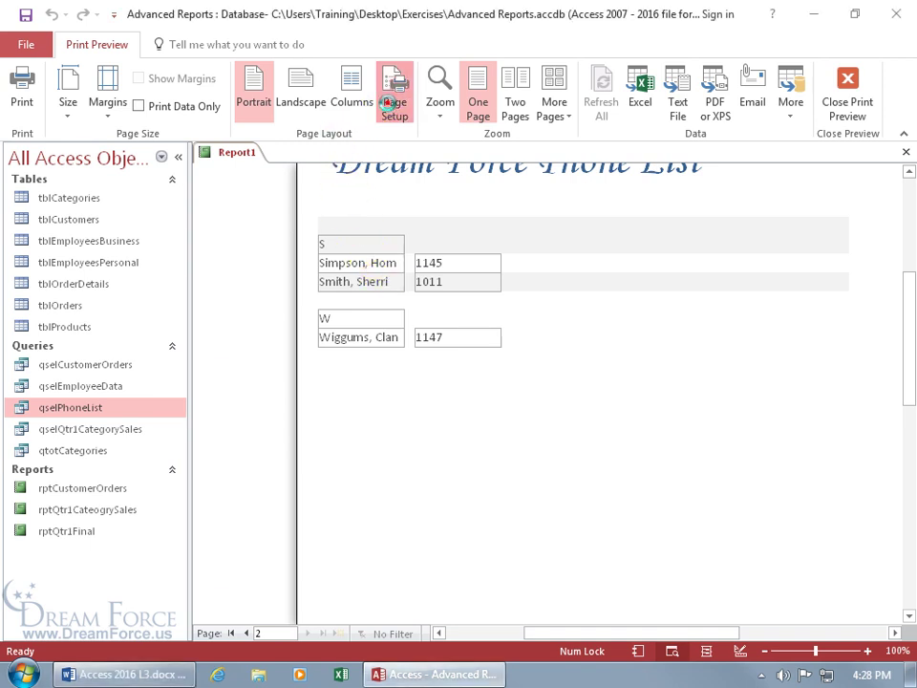
Set the report's page setup to 3 columns with 0.2" column spacing.
{"action": "left_click", "coordinate": [393, 111]}
{"action": "left_click", "coordinate": [440, 139]}
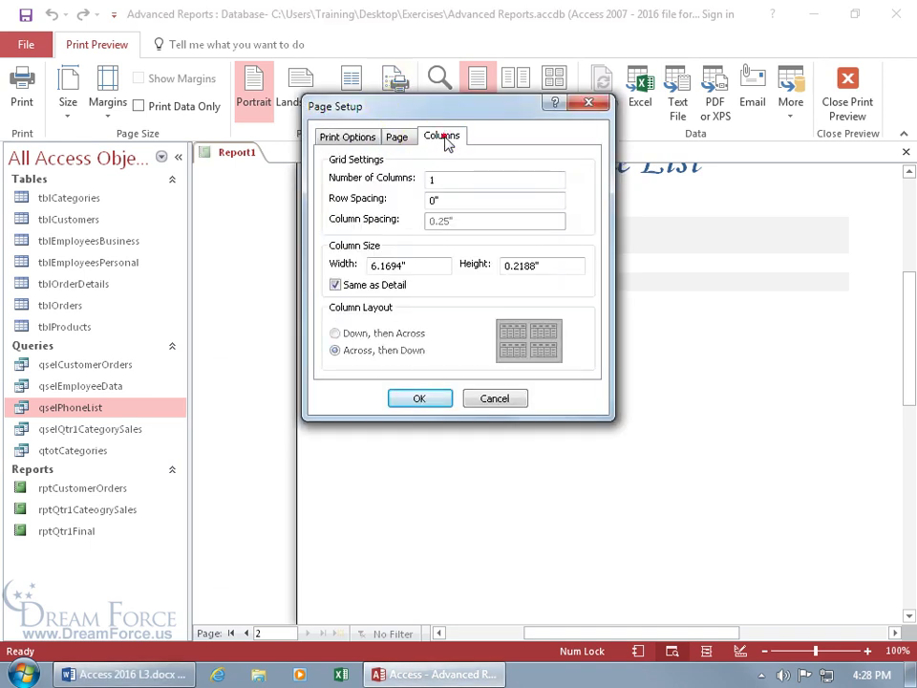
{"action": "left_click_drag", "start_coordinate": [447, 178], "coordinate": [402, 179]}
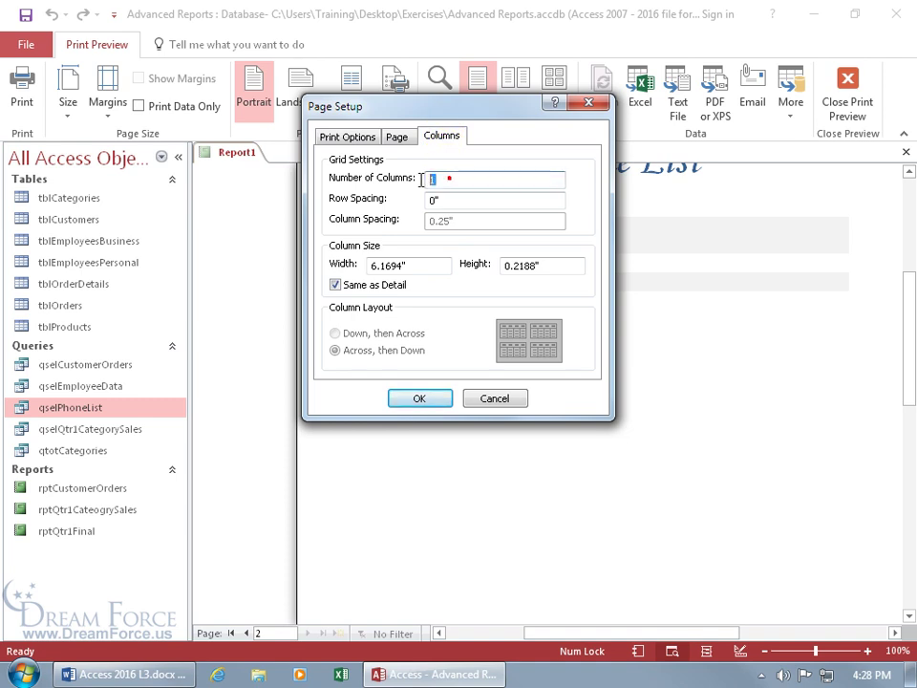
{"action": "type", "text": "3"}
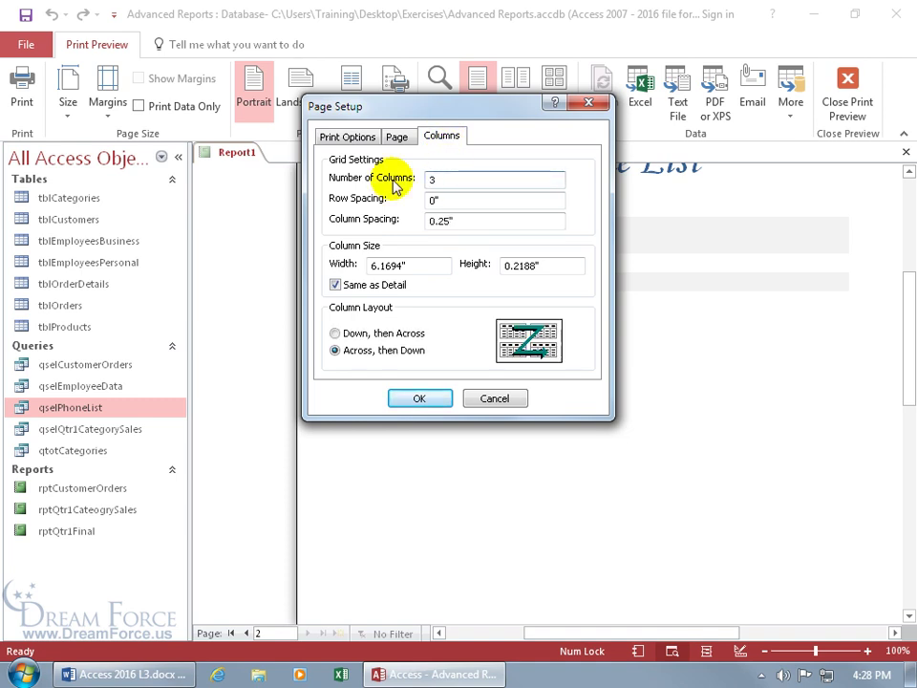
{"action": "key", "text": "Tab"}
{"action": "left_click", "coordinate": [451, 226]}
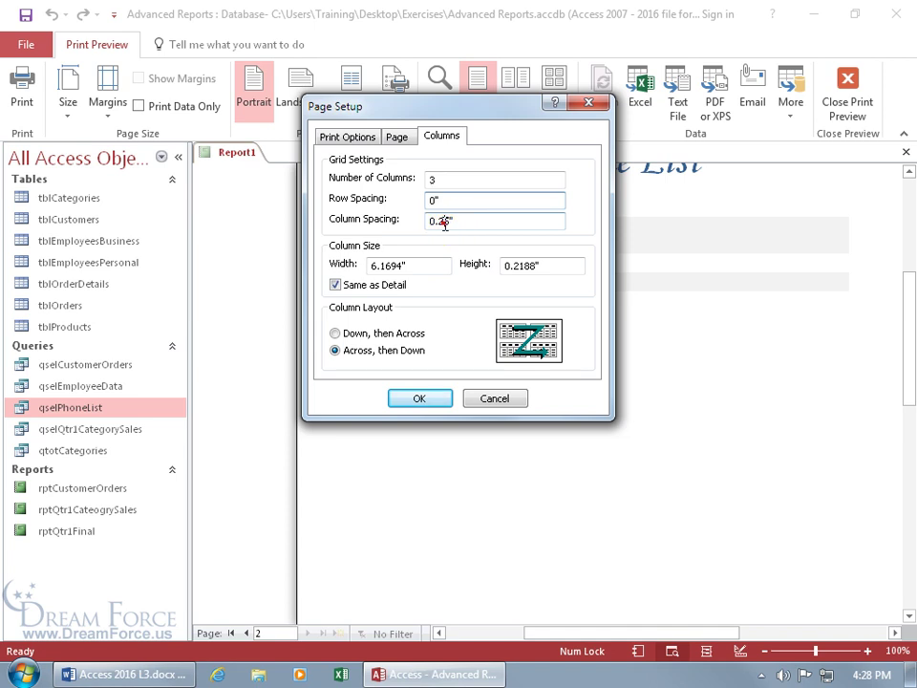
{"action": "type", "text": "0"}
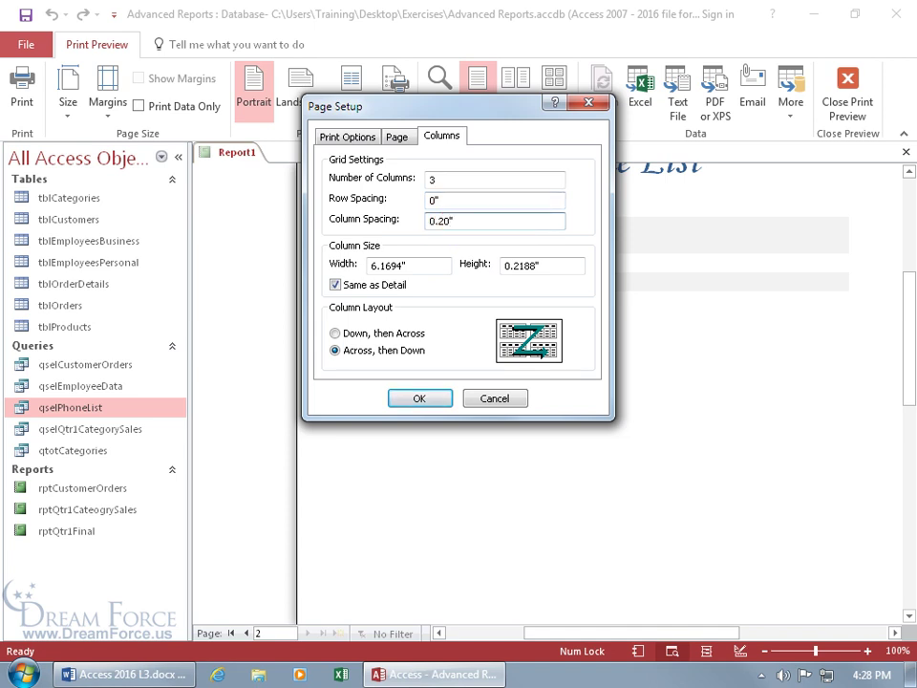
Unlink the column size from the detail section, set the width to 2", and apply the Down, then Across layout.
{"action": "left_click", "coordinate": [336, 286]}
{"action": "left_click", "coordinate": [356, 270]}
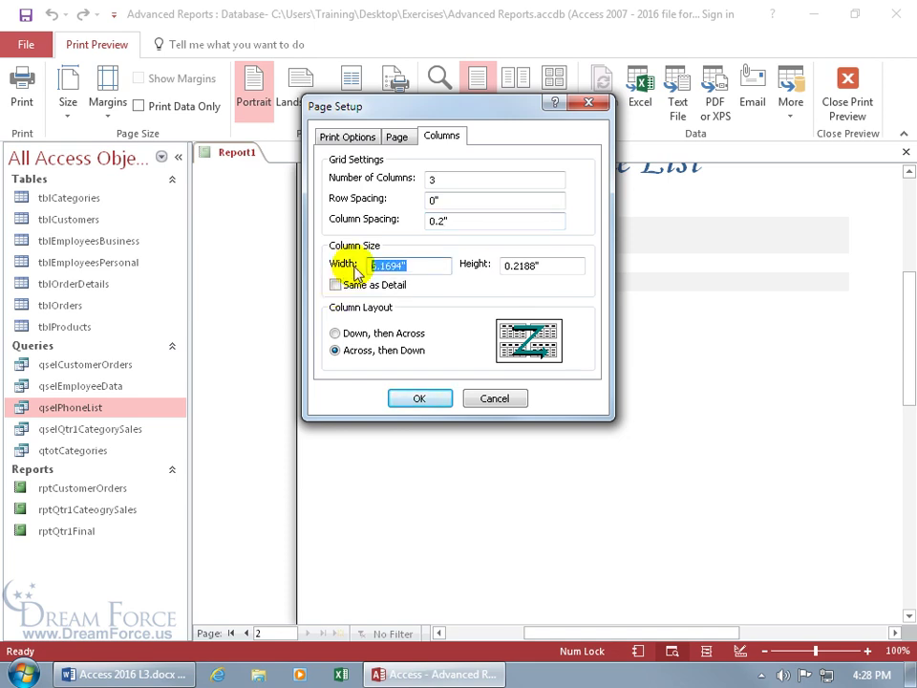
{"action": "type", "text": "2"}
{"action": "key", "text": "Tab"}
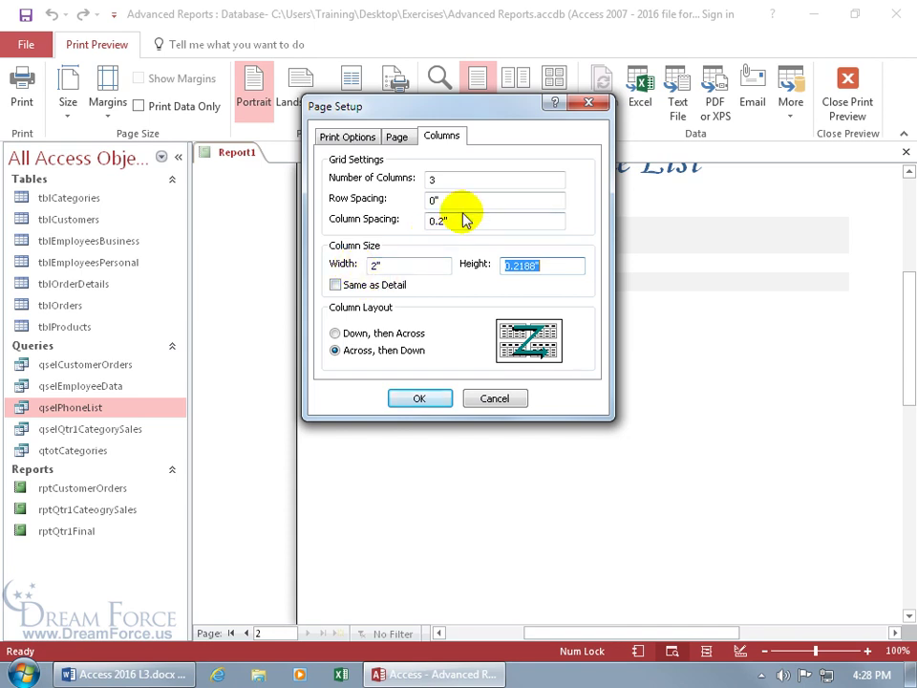
{"action": "left_click_drag", "start_coordinate": [478, 106], "coordinate": [502, 244]}
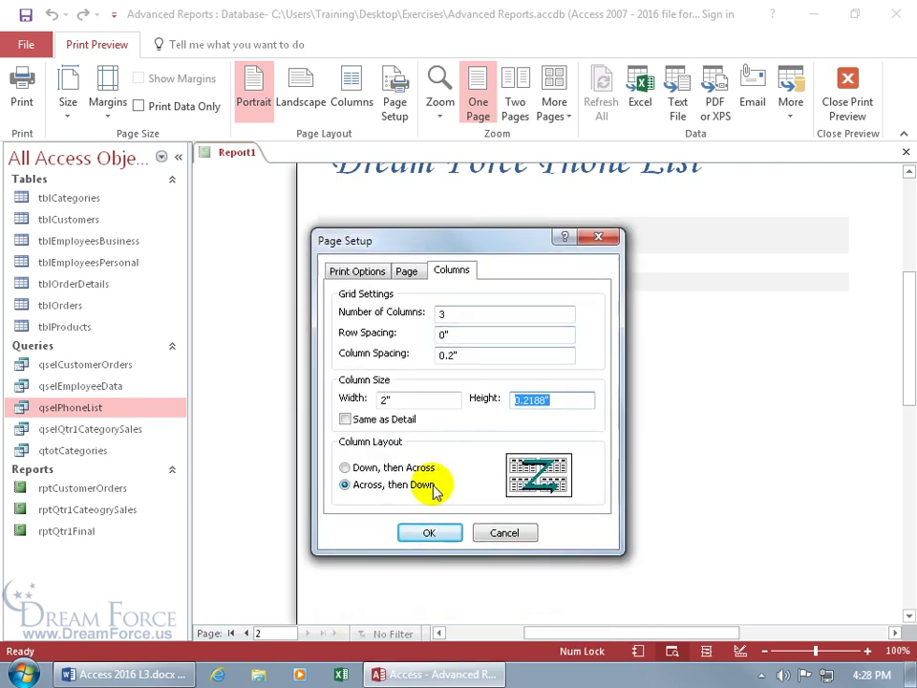
{"action": "left_click", "coordinate": [345, 467]}
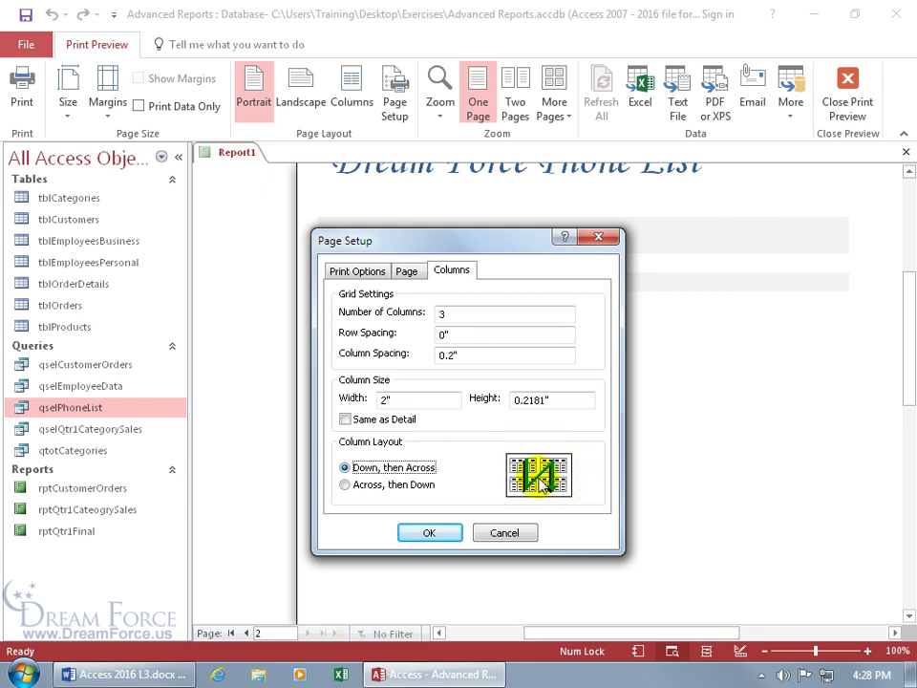
{"action": "left_click", "coordinate": [433, 535]}
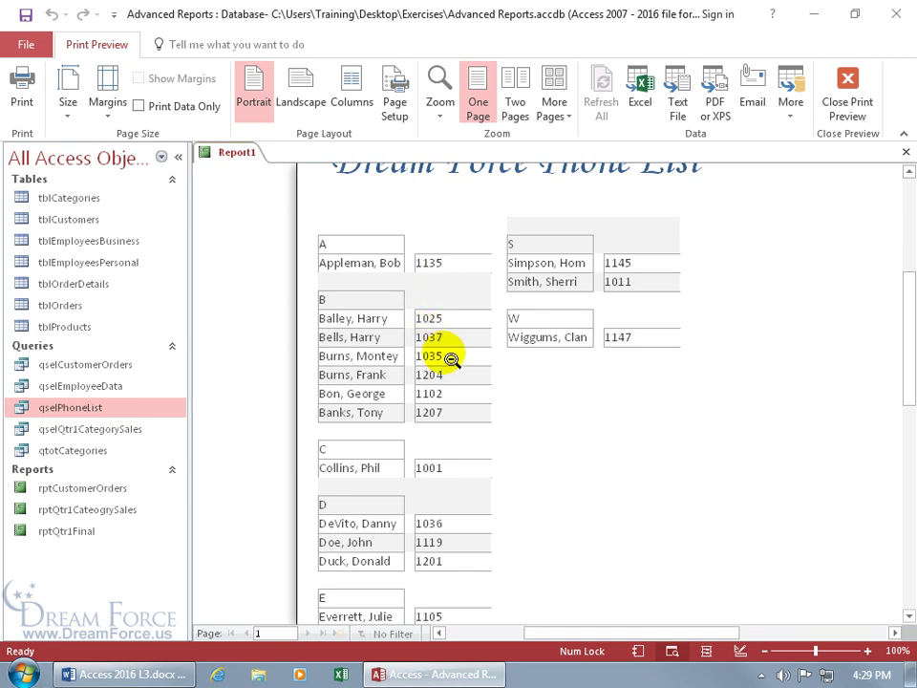
Return the report to Design view and close the Field List and the Group, Sort, and Total pane.
{"action": "right_click", "coordinate": [447, 325]}
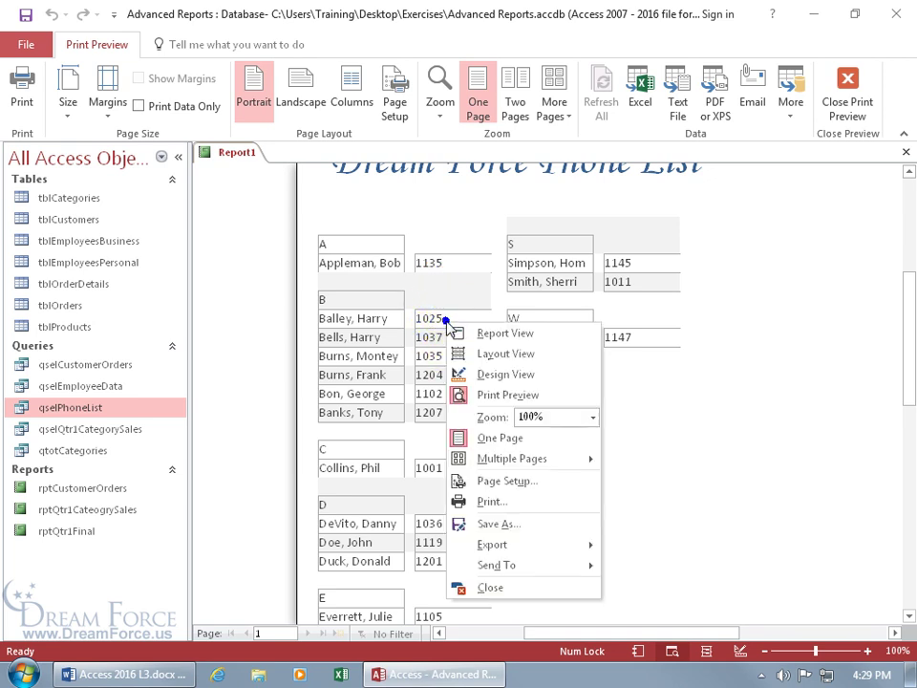
{"action": "left_click", "coordinate": [505, 374]}
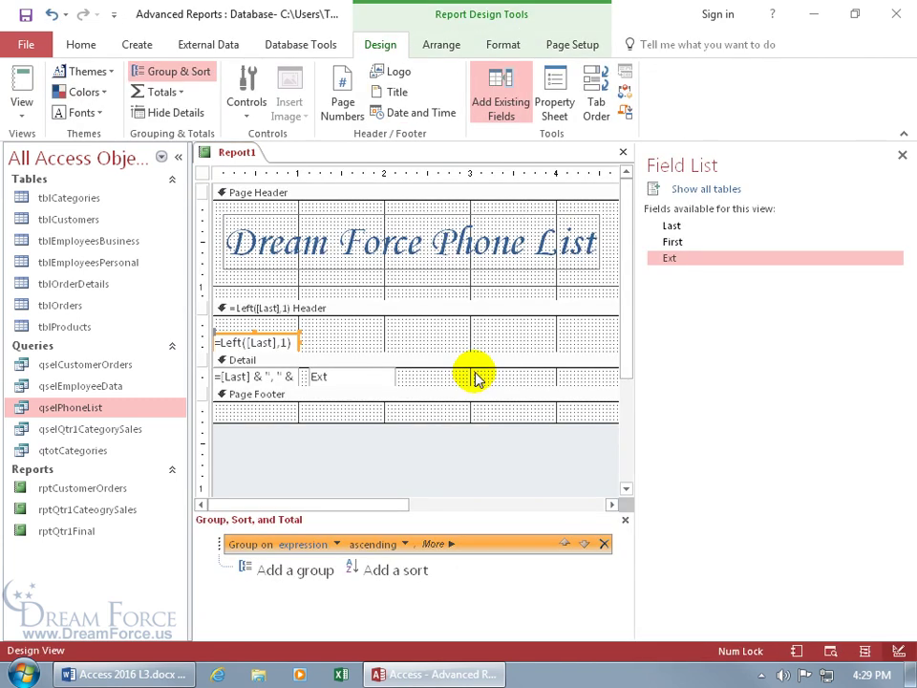
{"action": "left_click", "coordinate": [902, 155]}
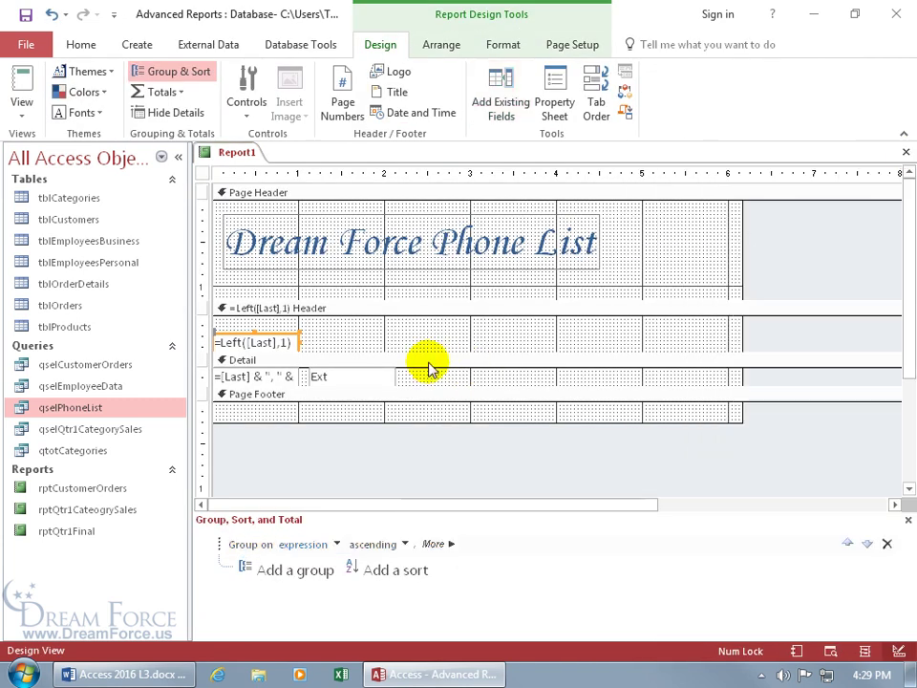
{"action": "left_click", "coordinate": [908, 519]}
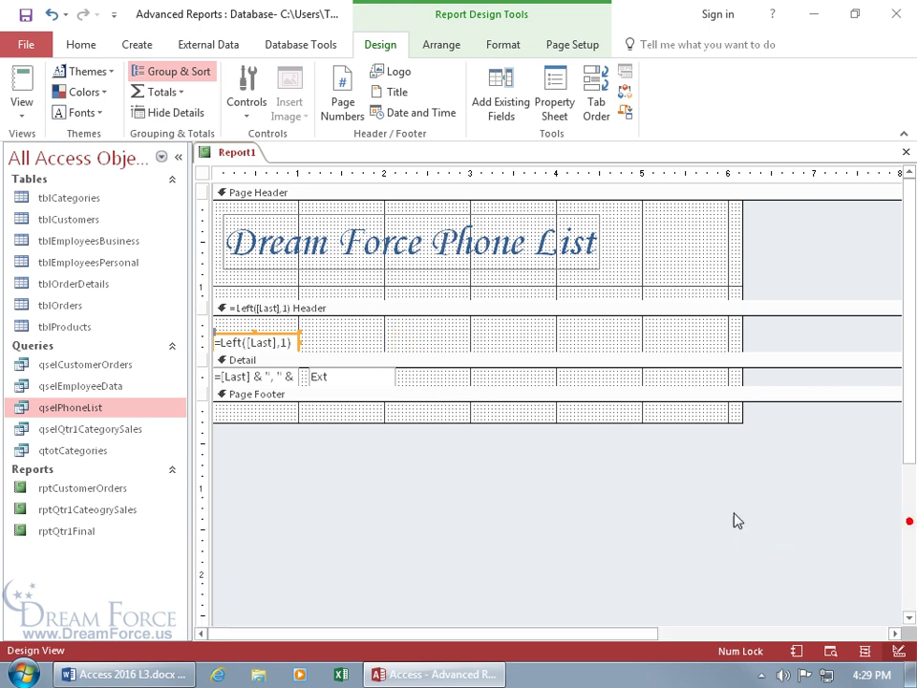
Make the outlines of the letter heading, name and Ext text boxes transparent and check the result in Print Preview.
{"action": "left_click", "coordinate": [272, 375]}
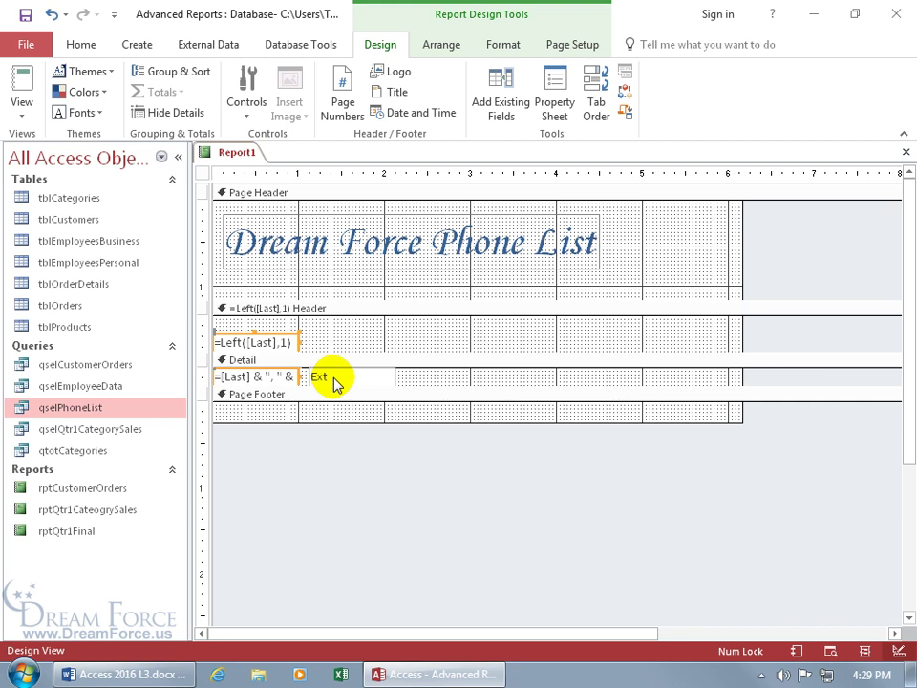
{"action": "left_click", "coordinate": [361, 378], "text": "shift"}
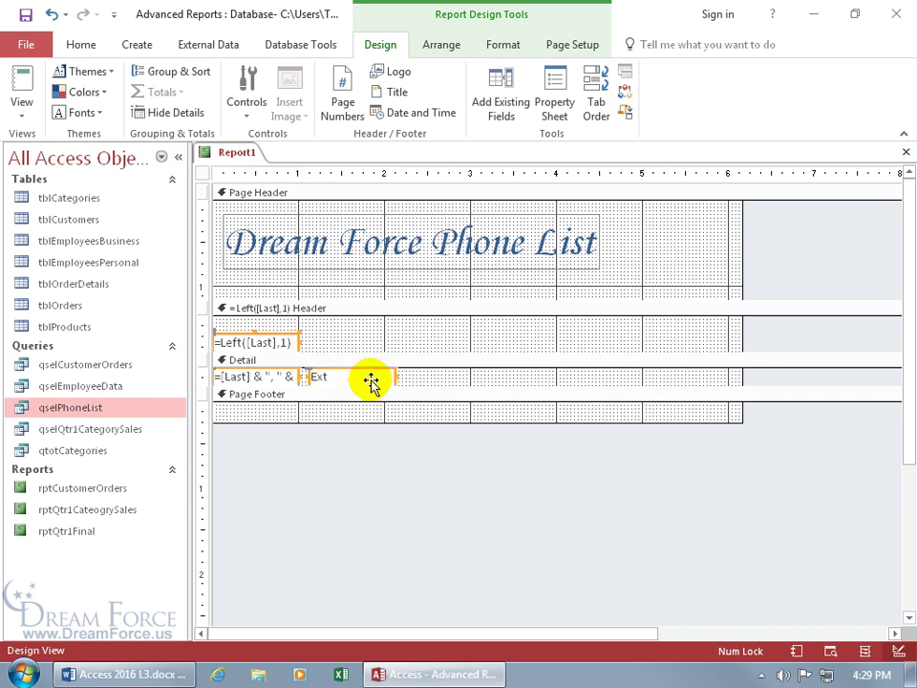
{"action": "left_click", "coordinate": [497, 48]}
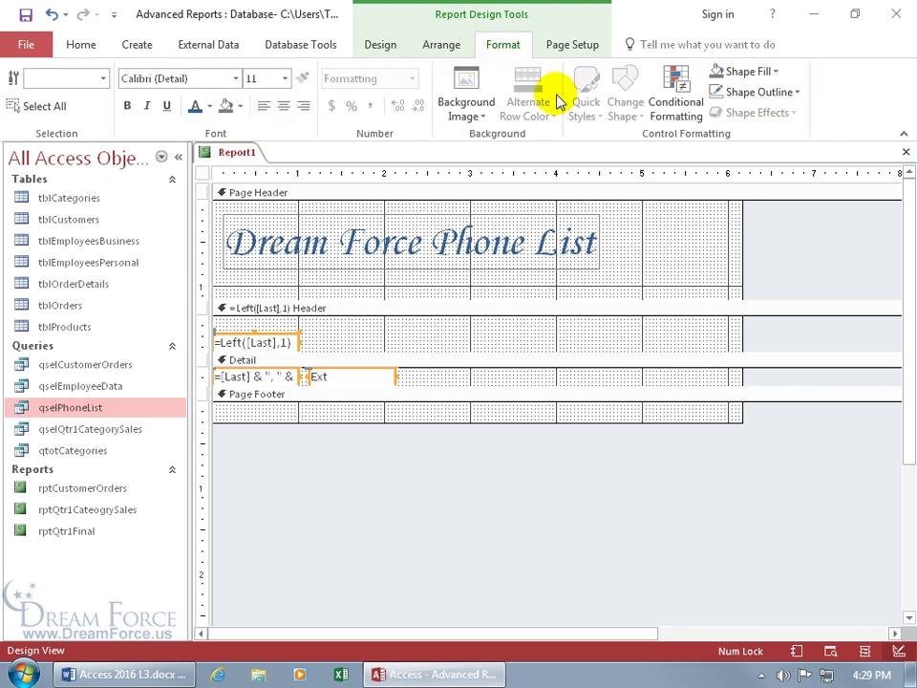
{"action": "left_click", "coordinate": [797, 95]}
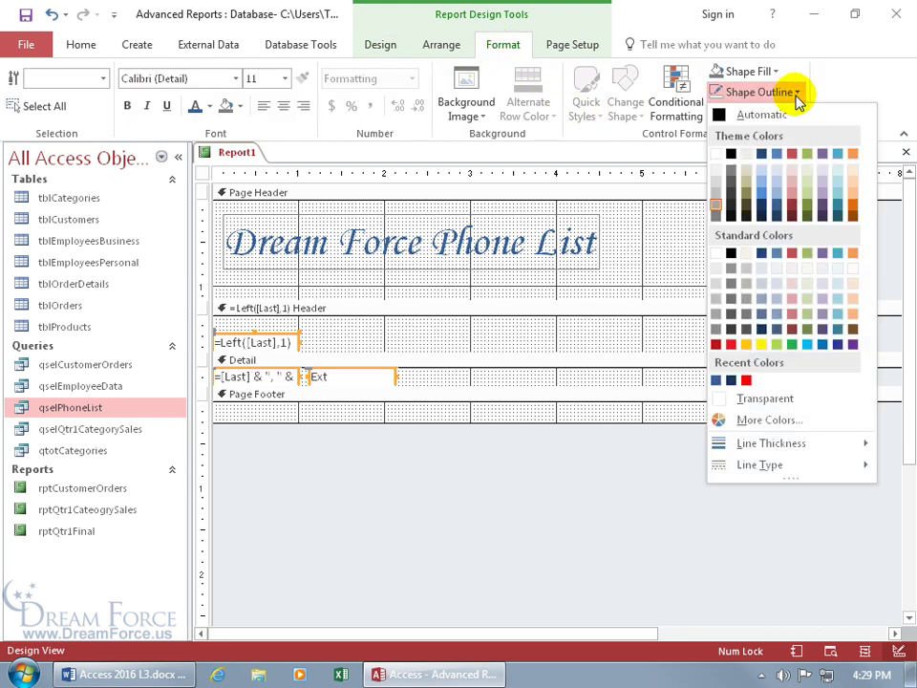
{"action": "left_click", "coordinate": [724, 400]}
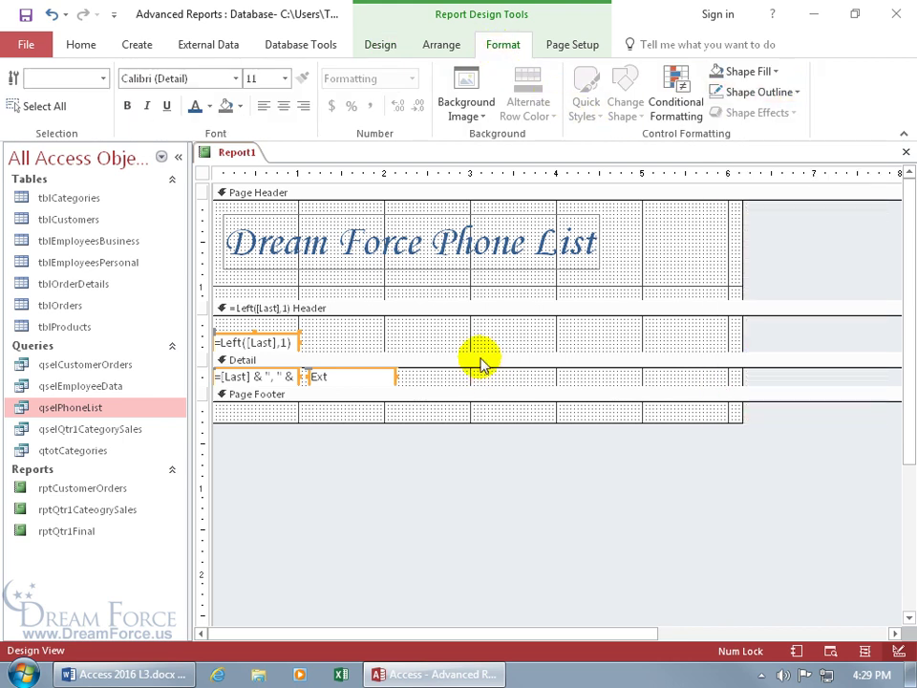
{"action": "right_click", "coordinate": [239, 153]}
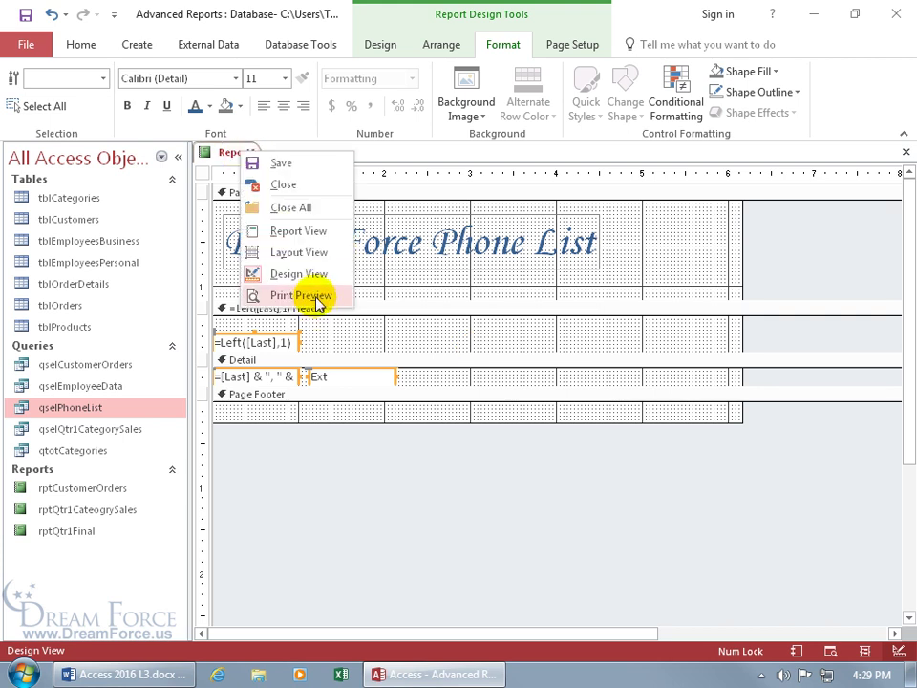
{"action": "left_click", "coordinate": [315, 298]}
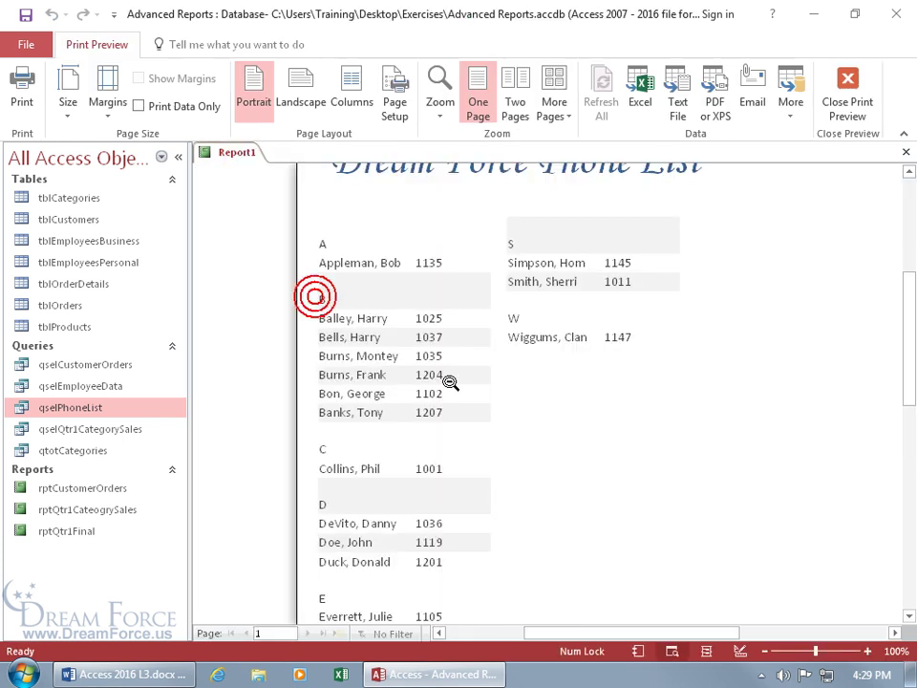
Back in Design view, set the Detail section's Alternate Back Color to No Color.
{"action": "right_click", "coordinate": [382, 293]}
{"action": "left_click", "coordinate": [411, 346]}
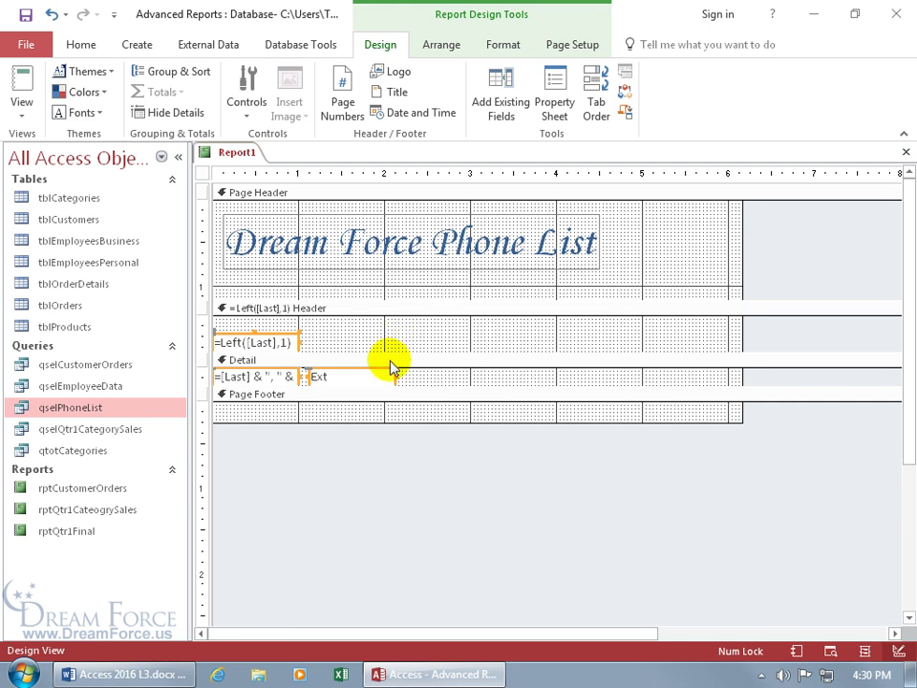
{"action": "double_click", "coordinate": [391, 363]}
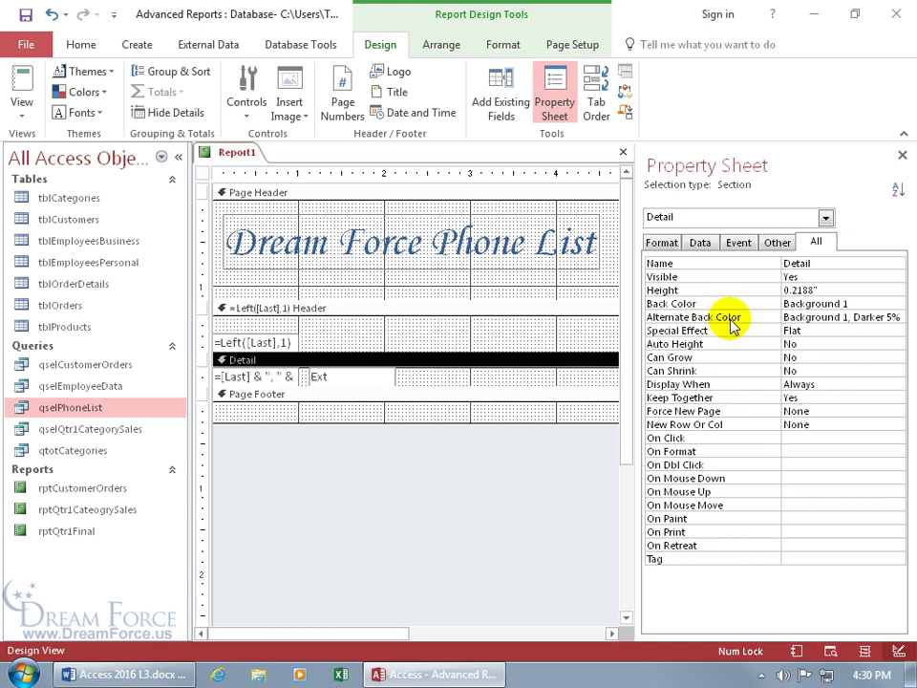
{"action": "left_click", "coordinate": [835, 317]}
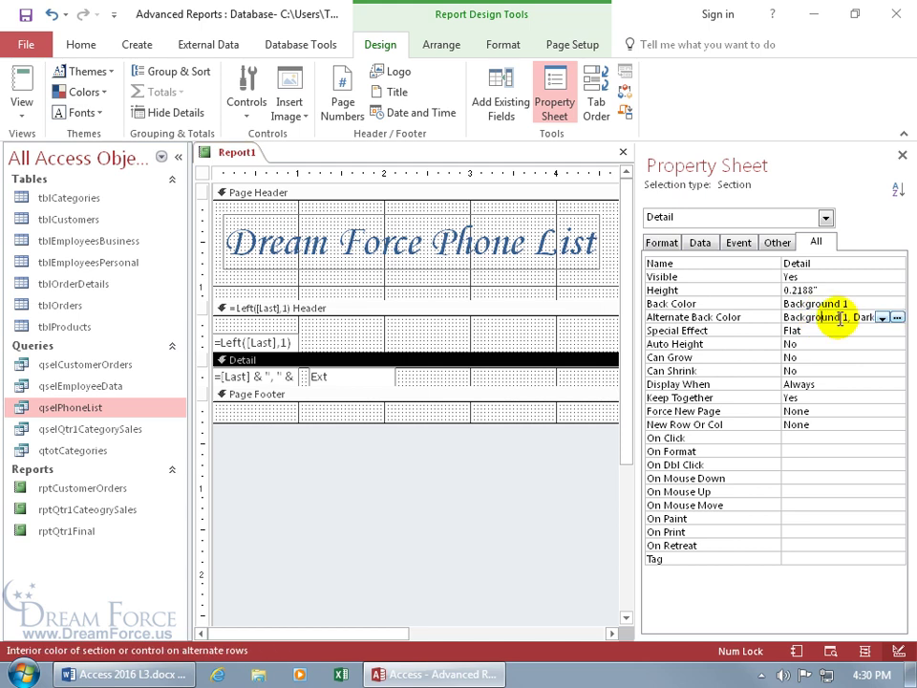
{"action": "left_click", "coordinate": [896, 317]}
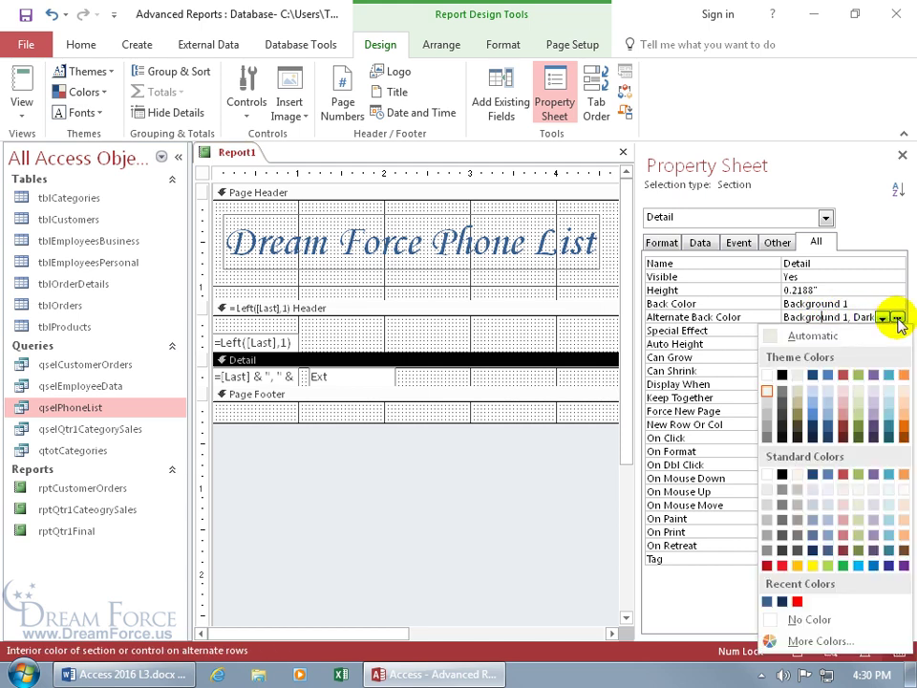
{"action": "left_click", "coordinate": [798, 619]}
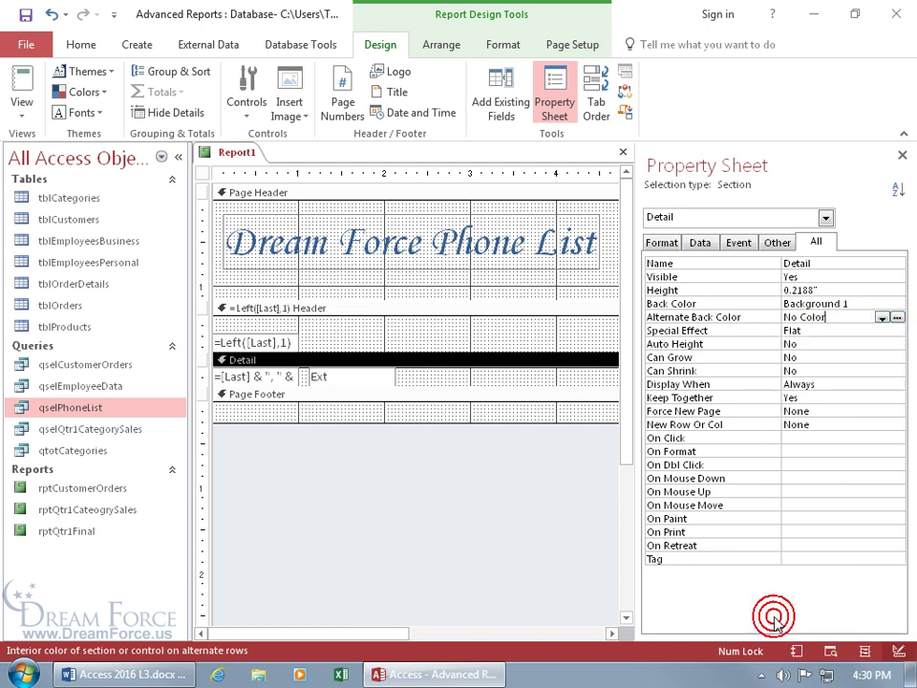
Set the group header's Alternate Back Color to No Color, close the Property Sheet and preview the report.
{"action": "left_click", "coordinate": [328, 316]}
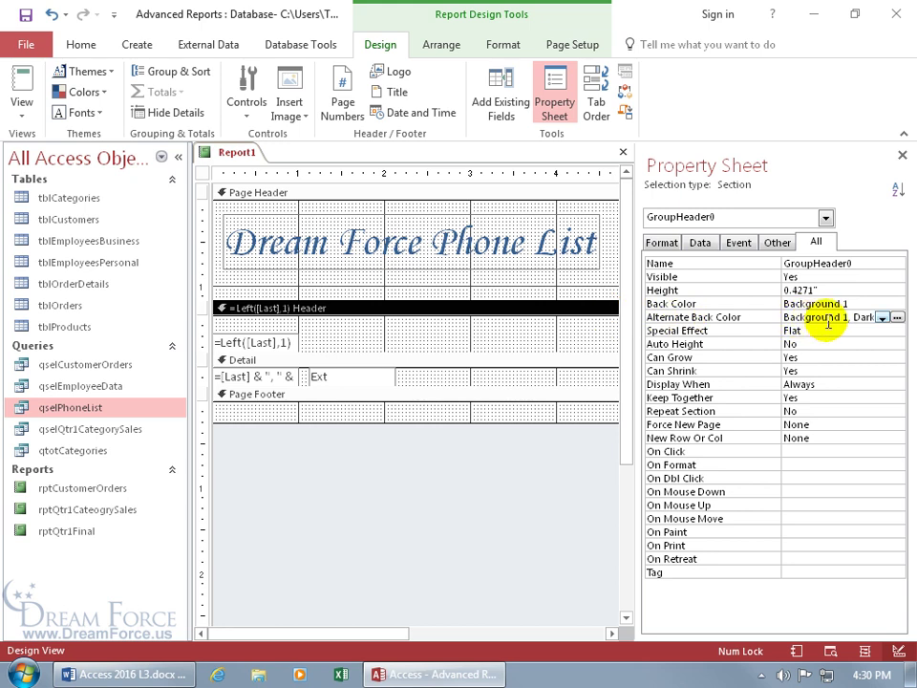
{"action": "left_click", "coordinate": [896, 321]}
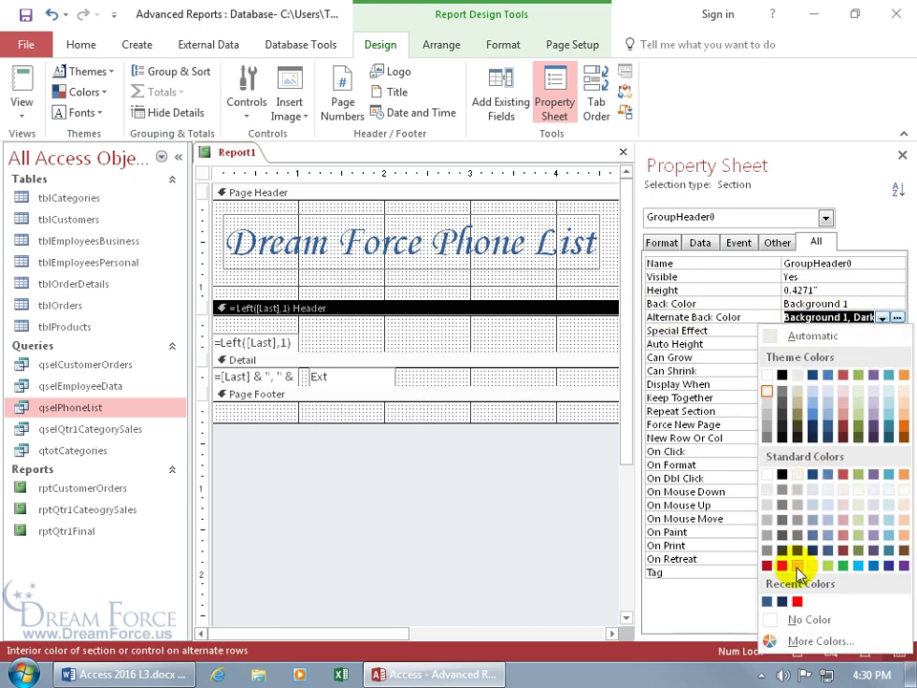
{"action": "left_click", "coordinate": [807, 620]}
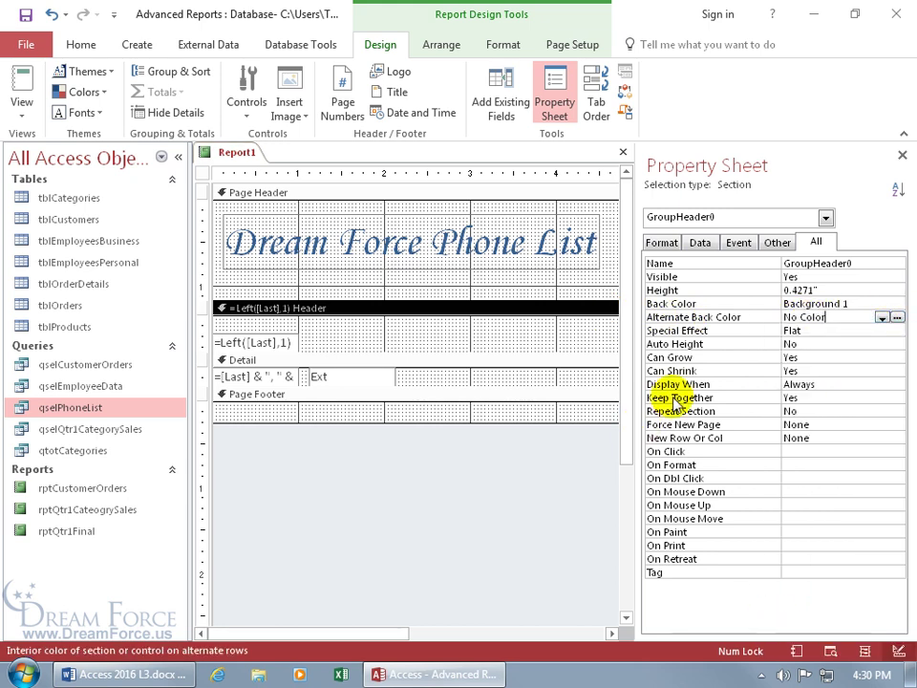
{"action": "left_click", "coordinate": [903, 156]}
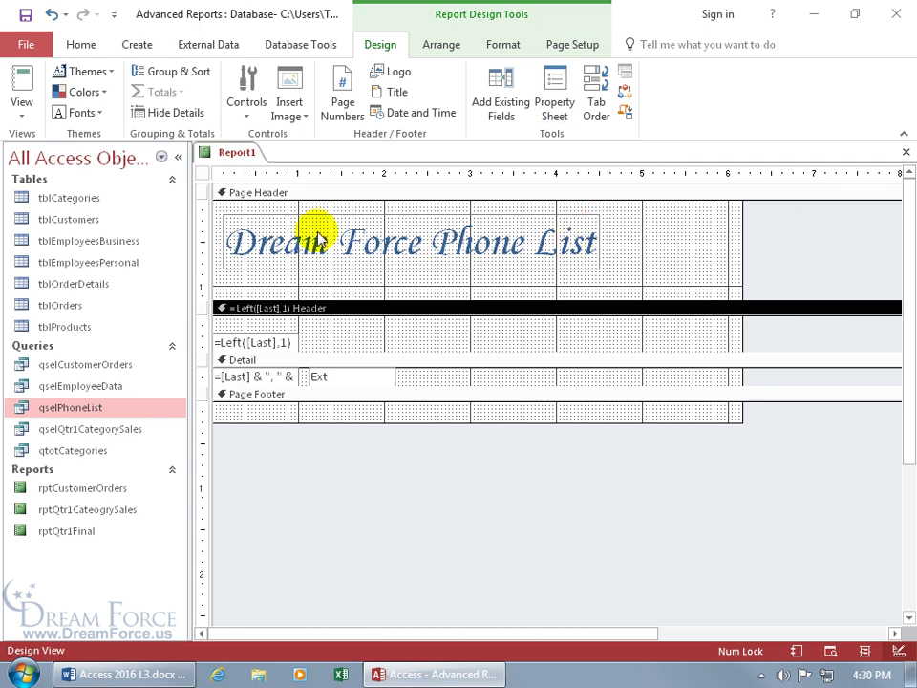
{"action": "right_click", "coordinate": [236, 154]}
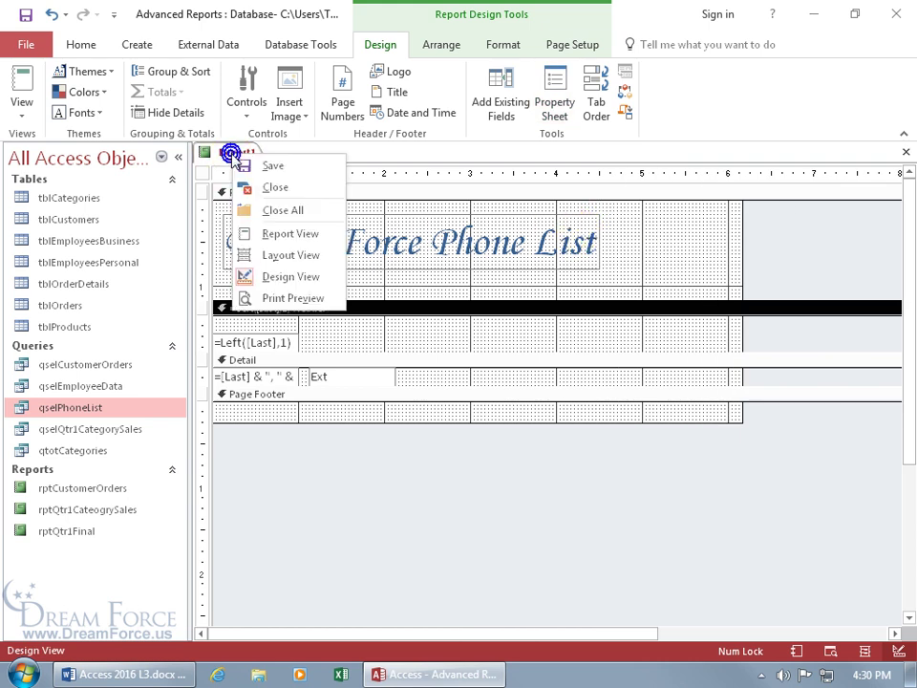
{"action": "left_click", "coordinate": [250, 301]}
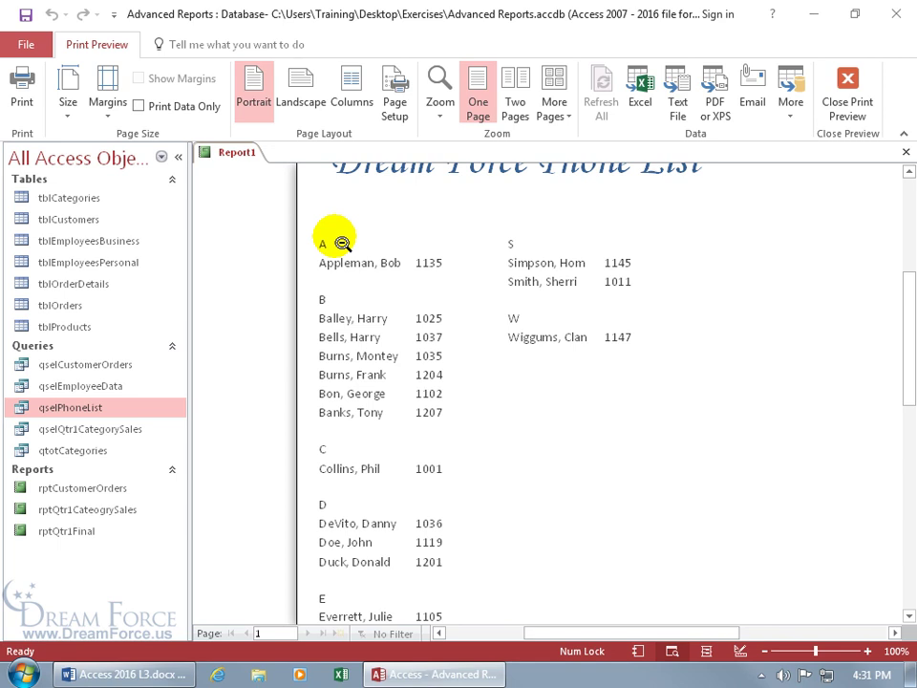
Back in Design view, make the =Left([Last],1) letter heading text box in the group header bold and red.
{"action": "right_click", "coordinate": [360, 235]}
{"action": "left_click", "coordinate": [397, 289]}
{"action": "left_click", "coordinate": [277, 340]}
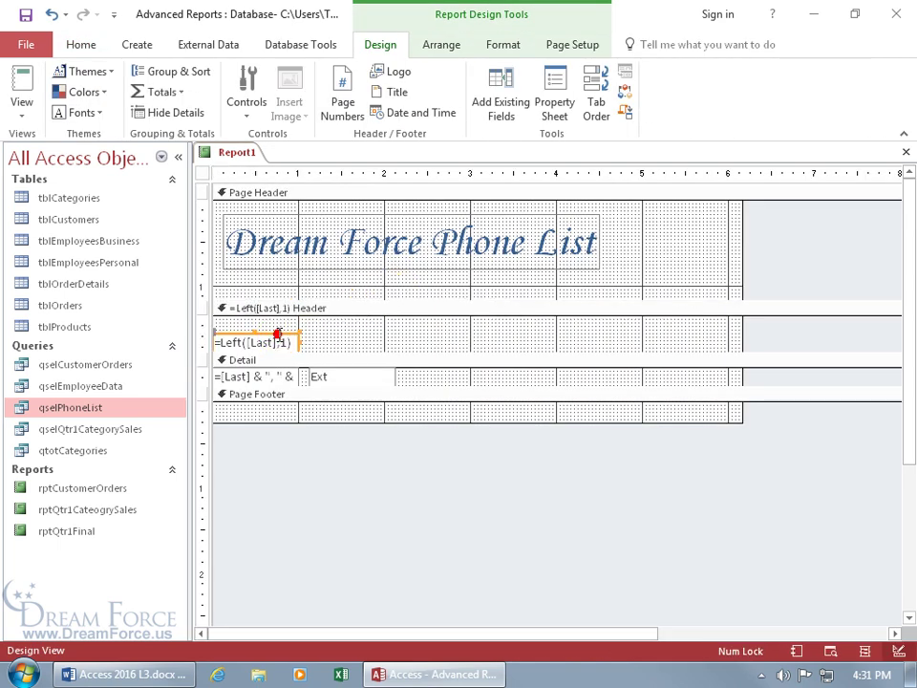
{"action": "left_click", "coordinate": [506, 43]}
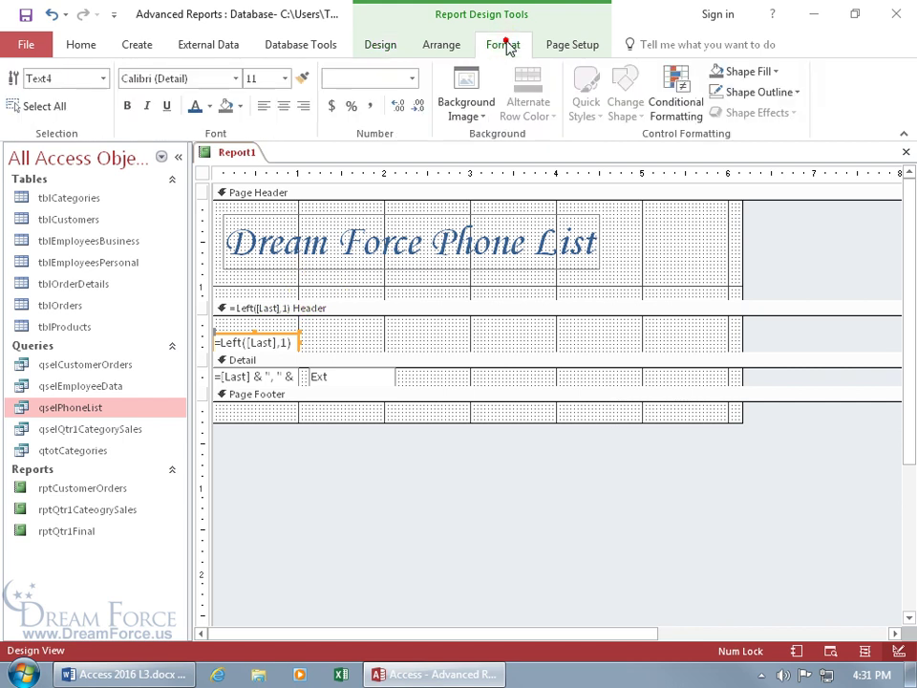
{"action": "left_click", "coordinate": [127, 105]}
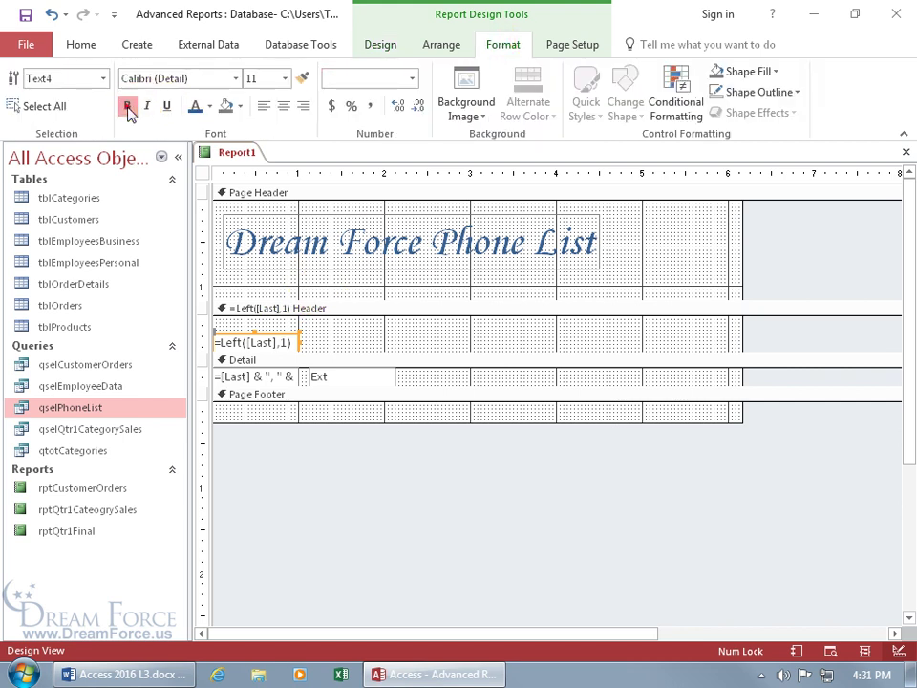
{"action": "left_click", "coordinate": [210, 106]}
{"action": "left_click", "coordinate": [210, 358]}
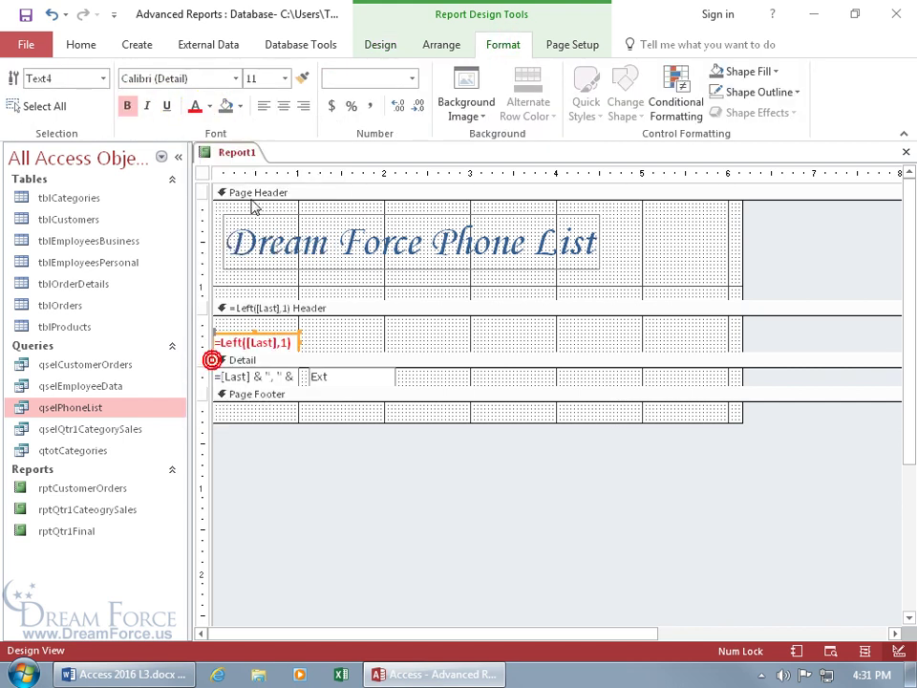
Set the letter heading's font size to 14 and check the report in Print Preview.
{"action": "left_click", "coordinate": [282, 80]}
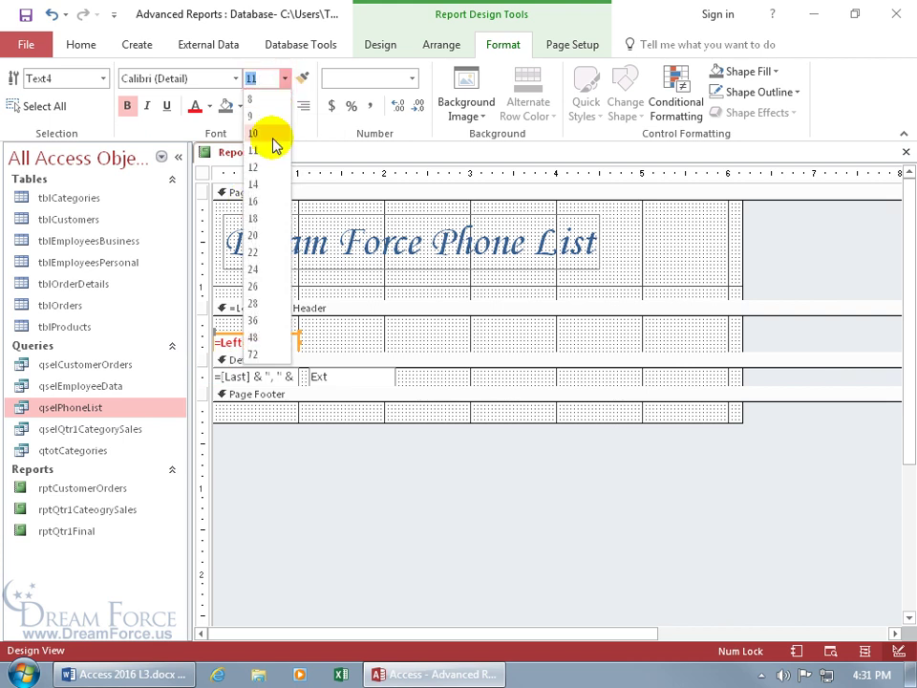
{"action": "left_click", "coordinate": [256, 184]}
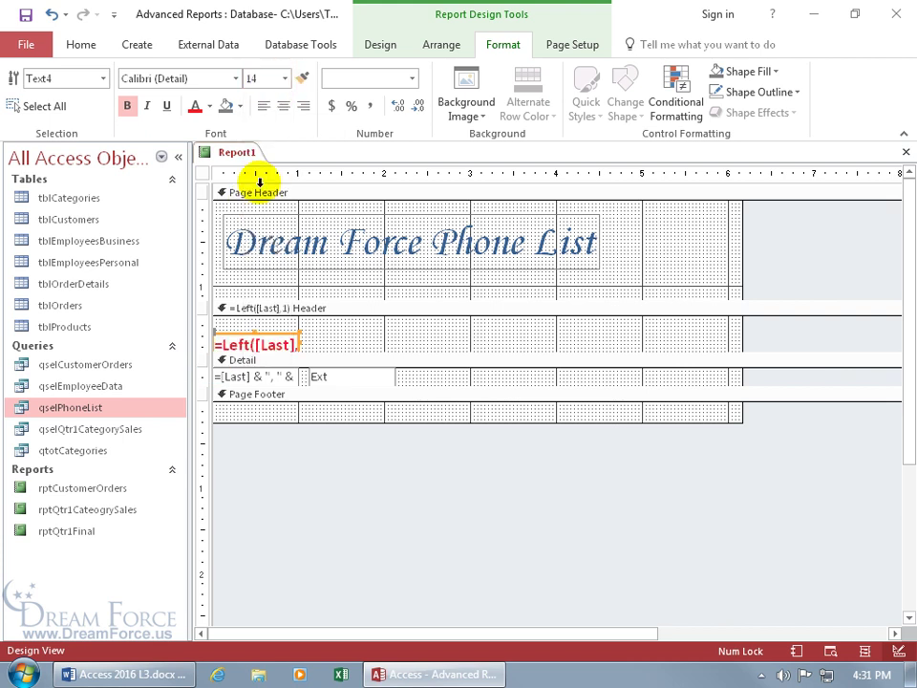
{"action": "right_click", "coordinate": [238, 155]}
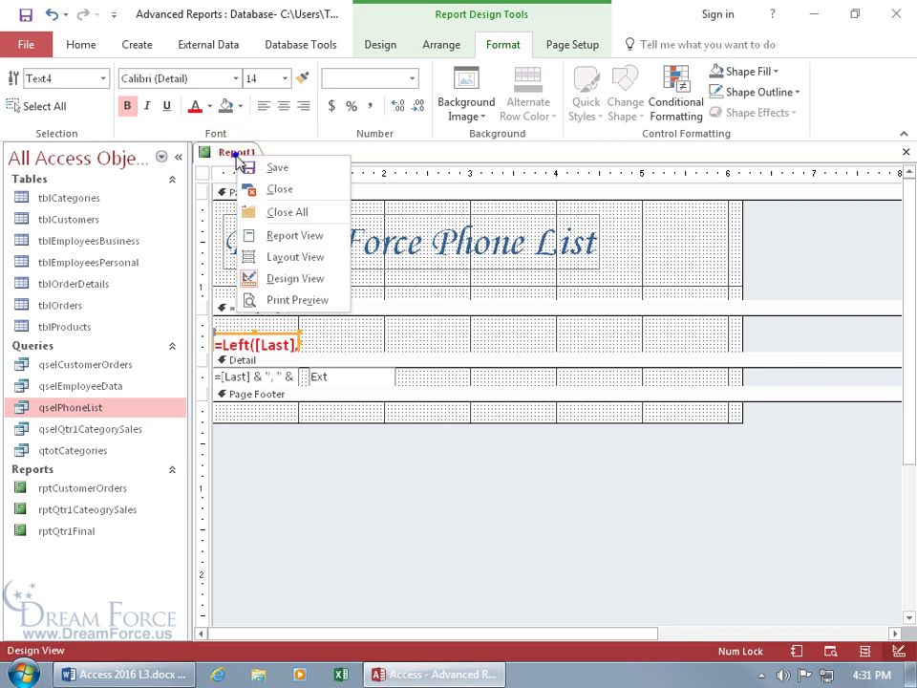
{"action": "left_click", "coordinate": [256, 300]}
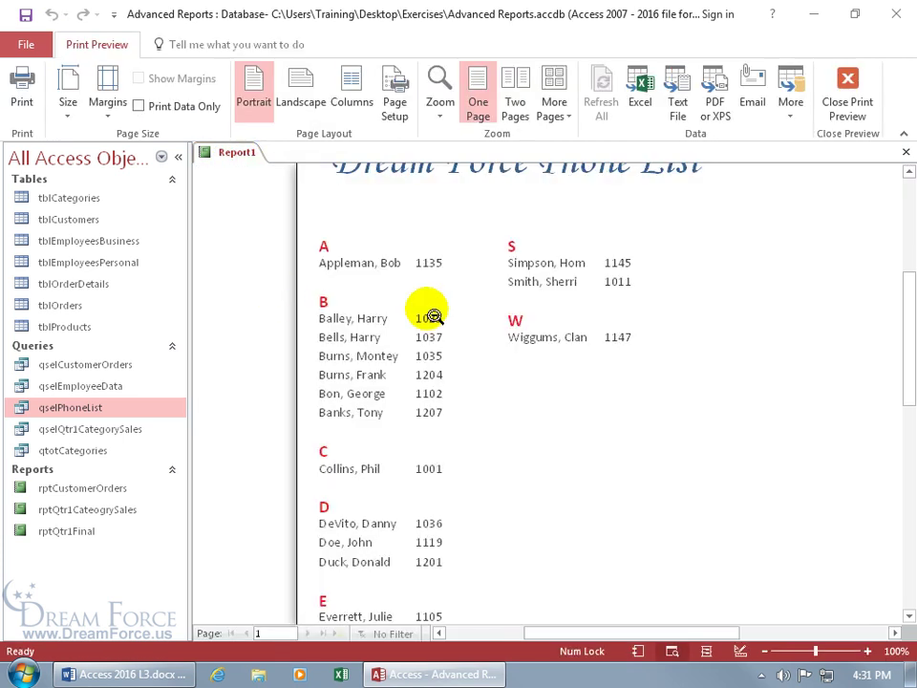